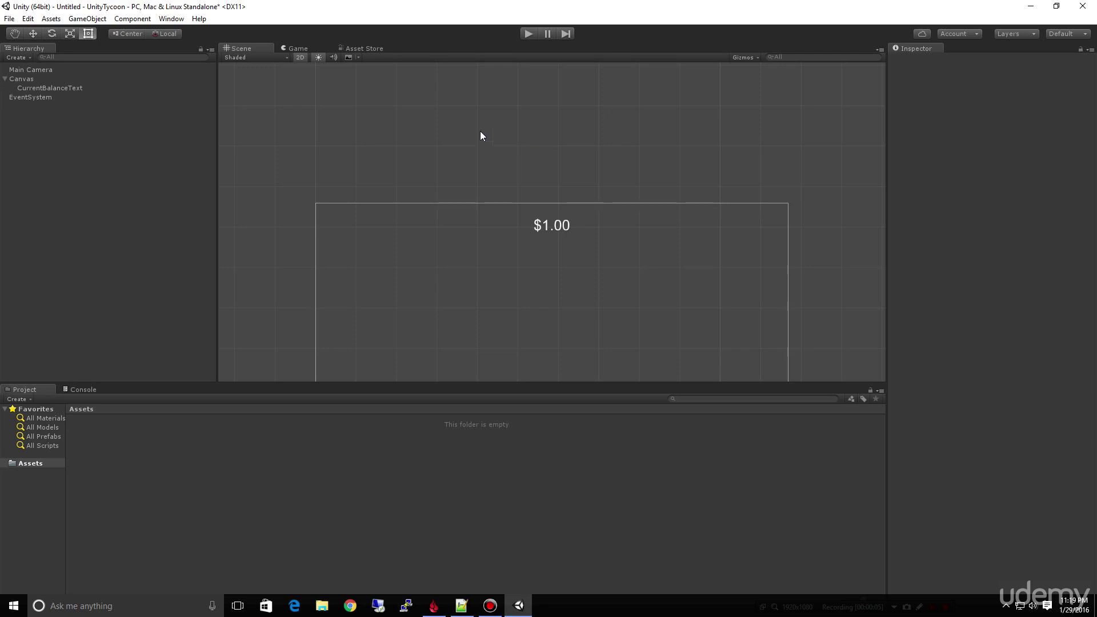
left_click(44, 89)
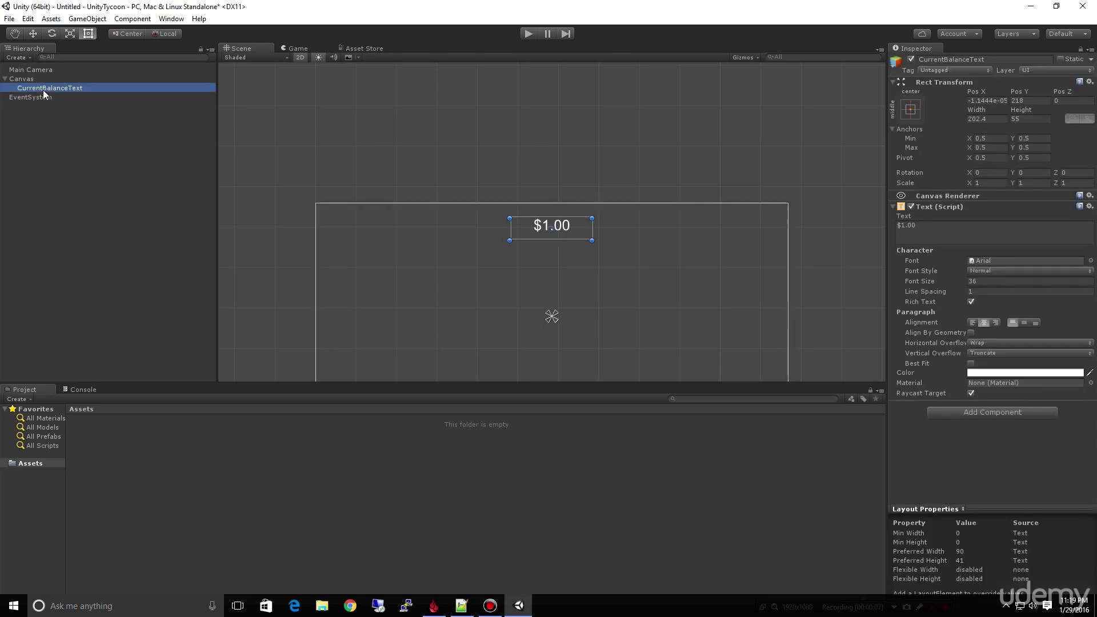
left_click(565, 236)
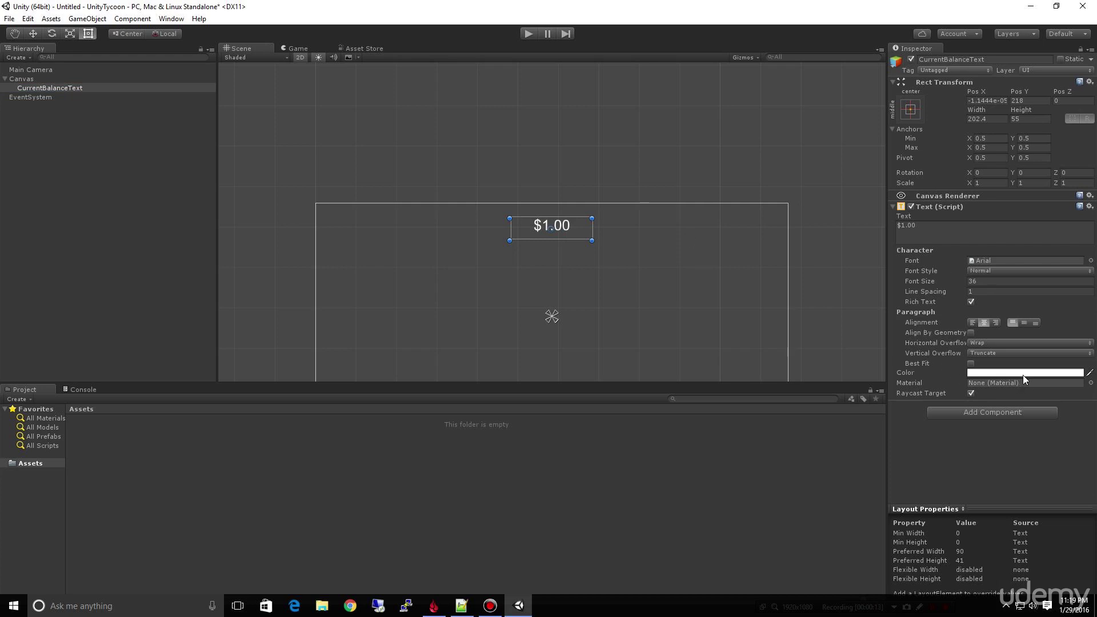
left_click(527, 33)
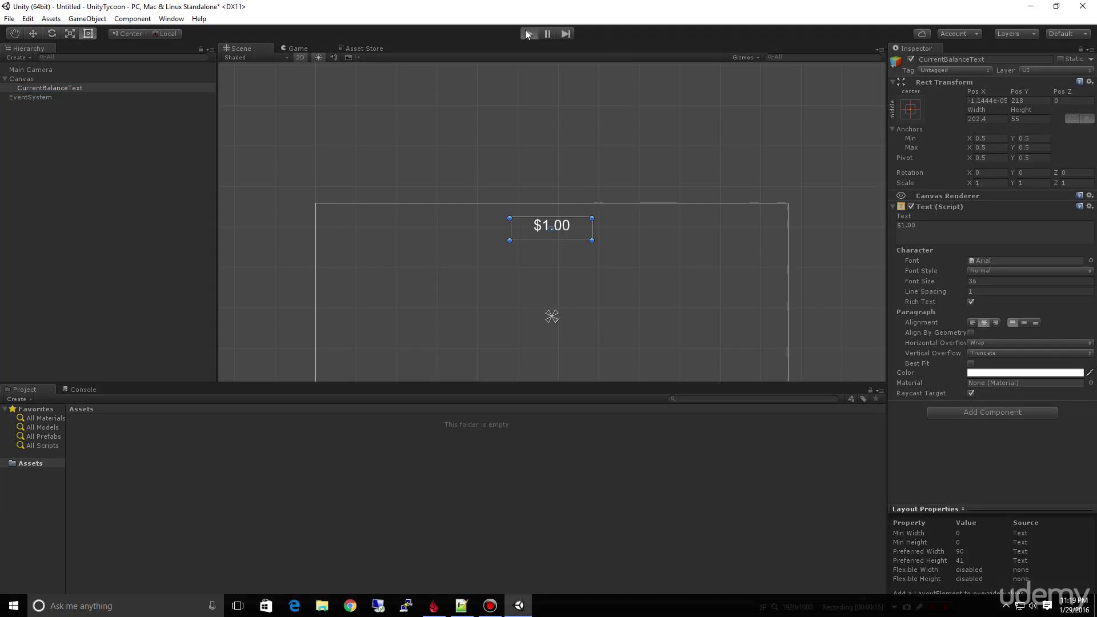
left_click(527, 33)
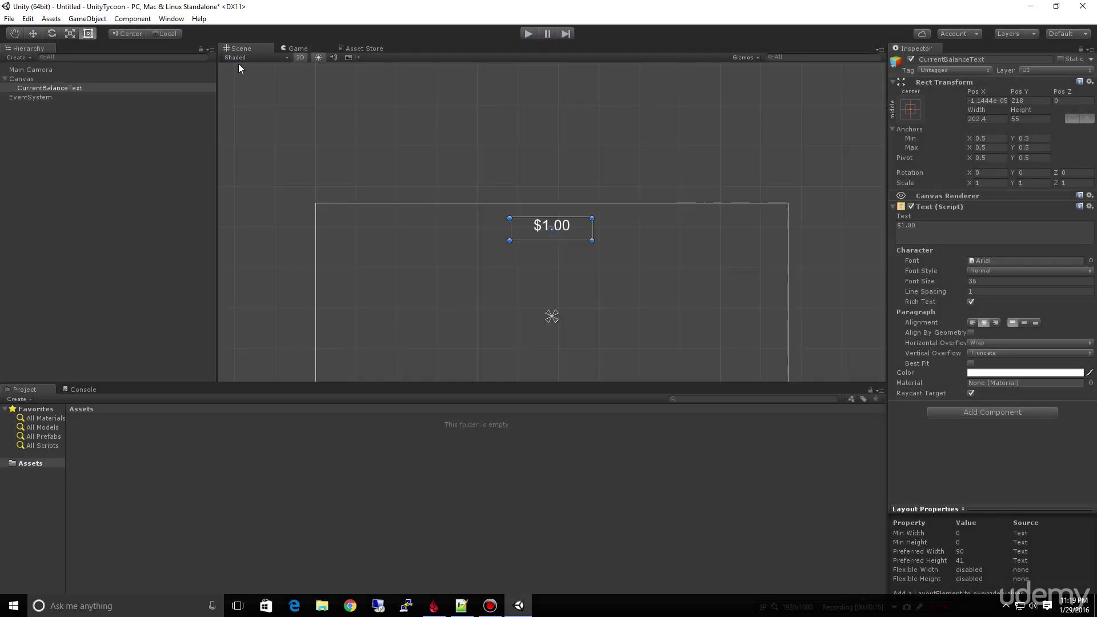
Save the current scene as main in the project's Assets folder.
left_click(7, 19)
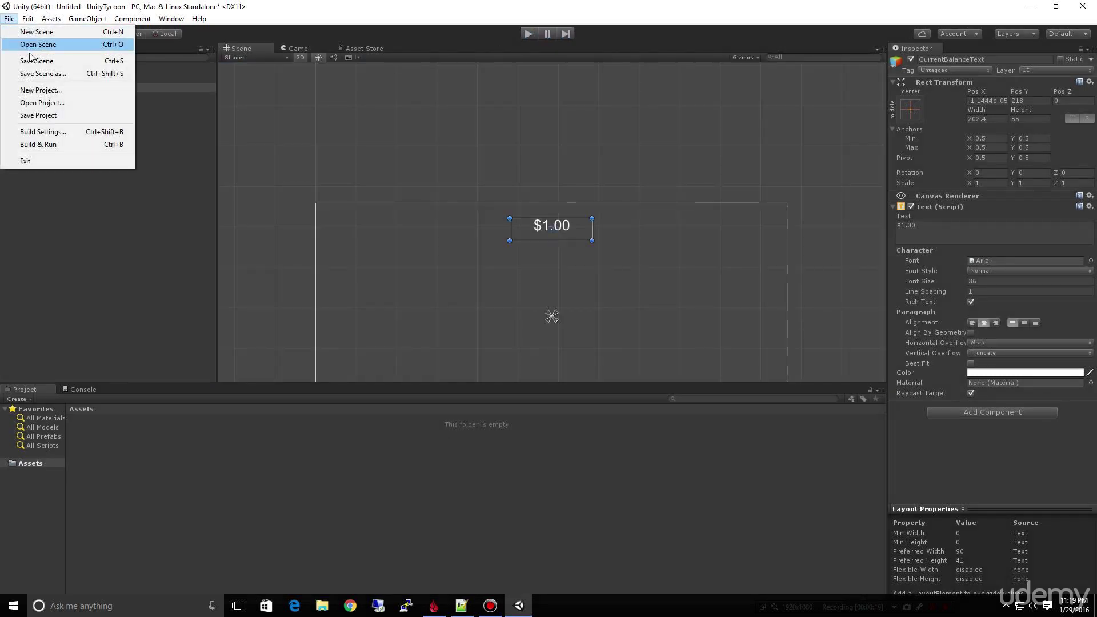
left_click(39, 64)
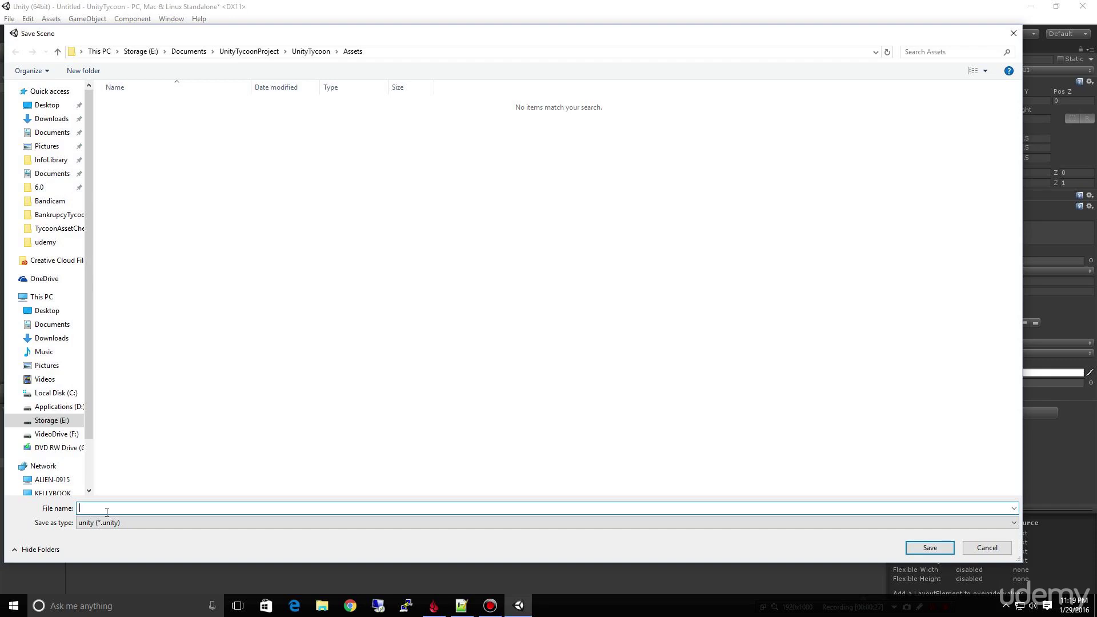
type("main")
key("Return")
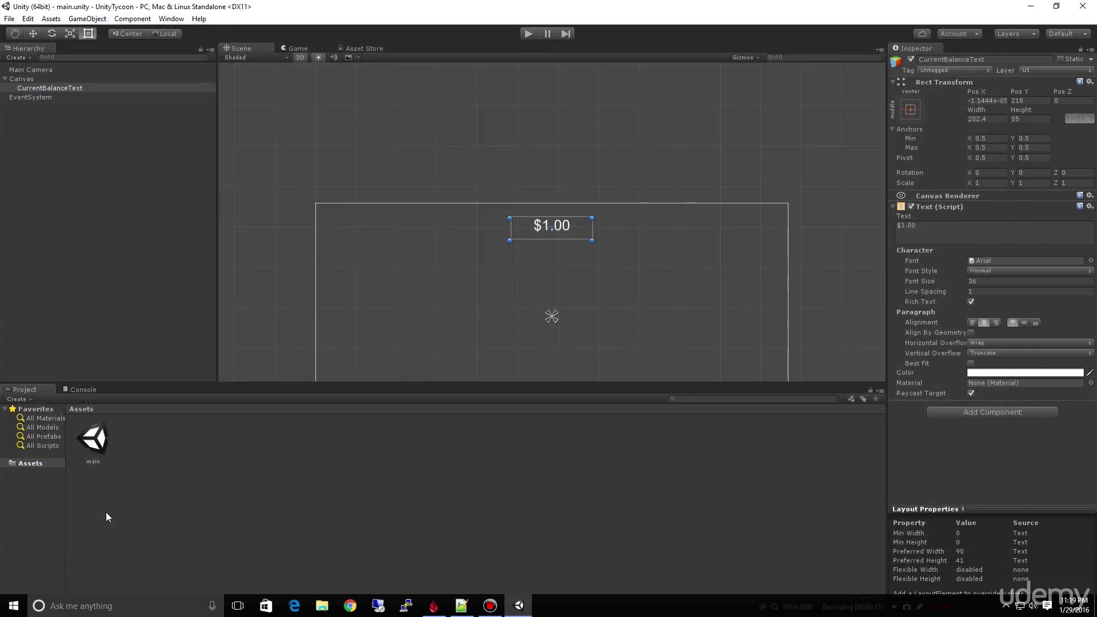
Select the main scene asset and save the project.
left_click(175, 509)
left_click(100, 447)
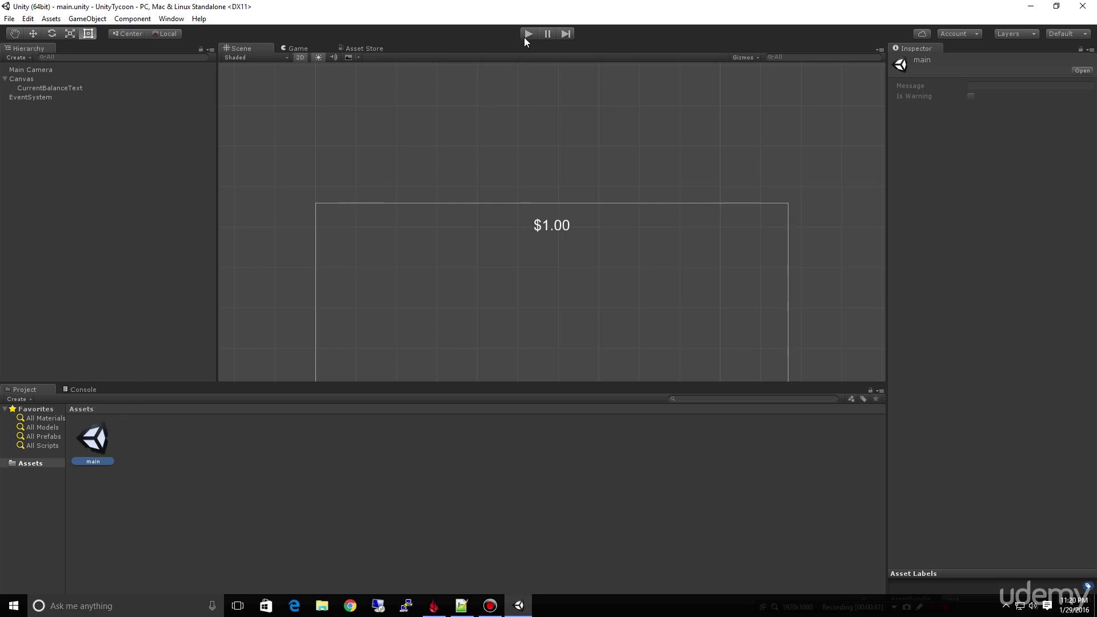
left_click(9, 19)
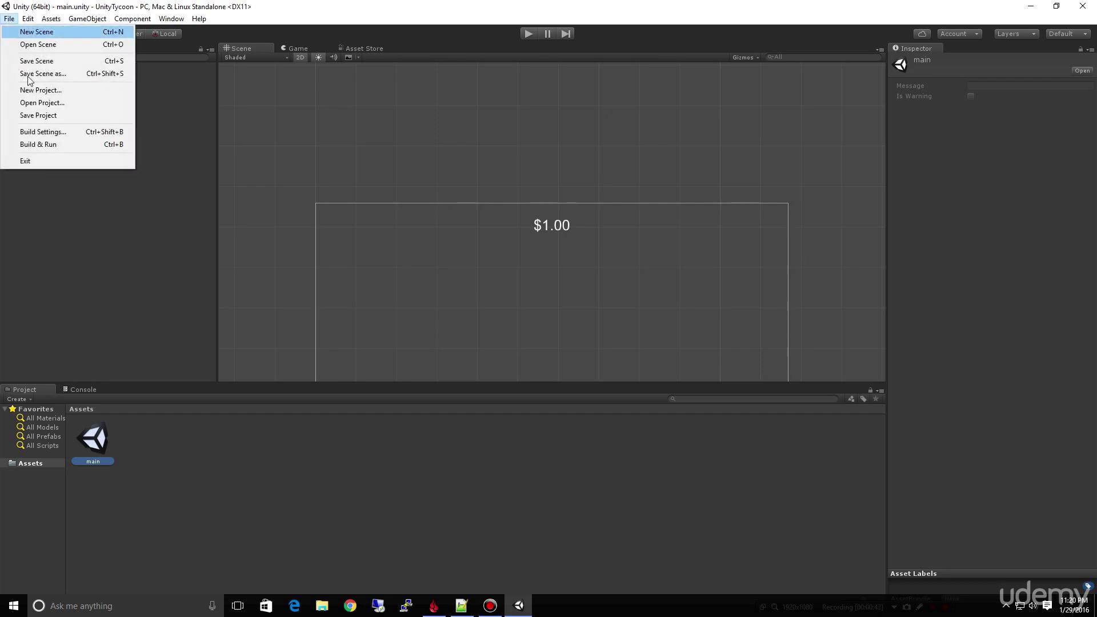
left_click(23, 115)
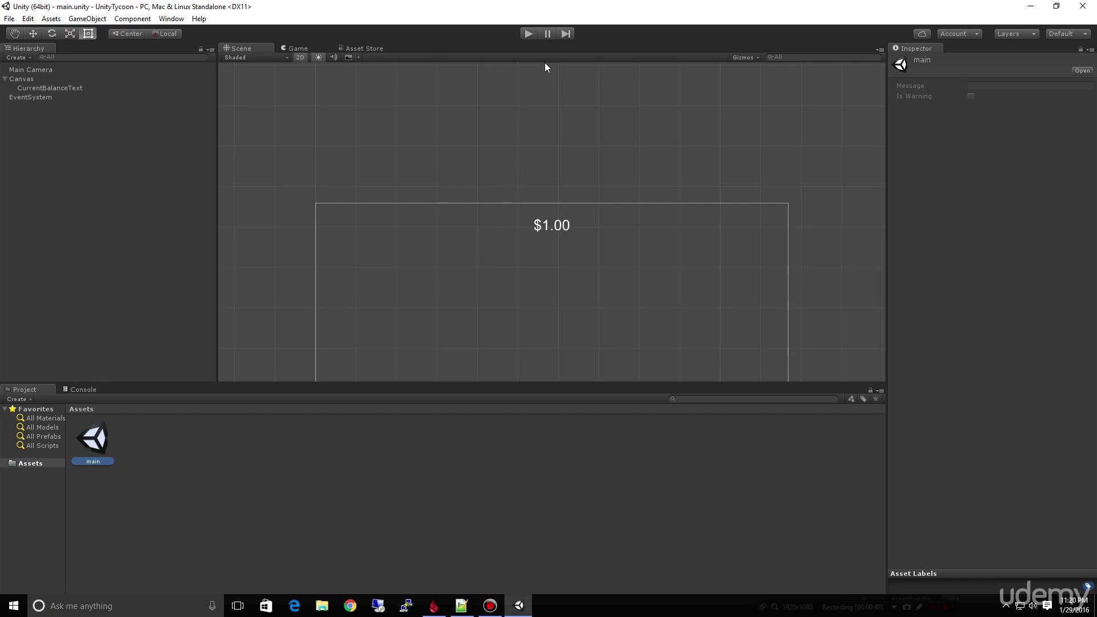
Add a UI Panel as a child of the Canvas.
left_click(26, 81)
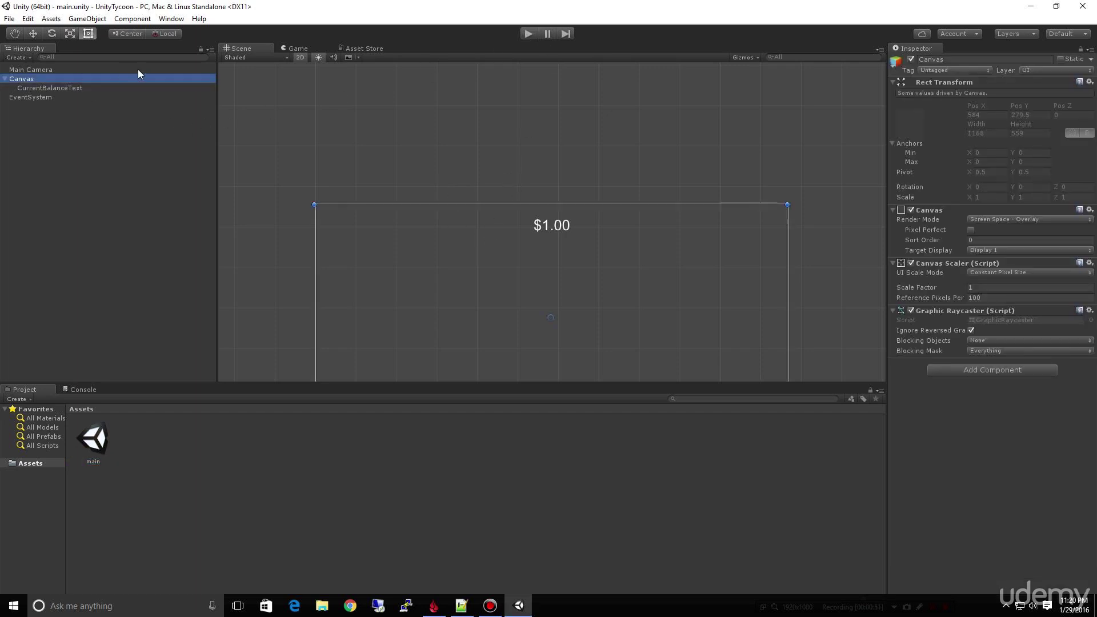
right_click(27, 82)
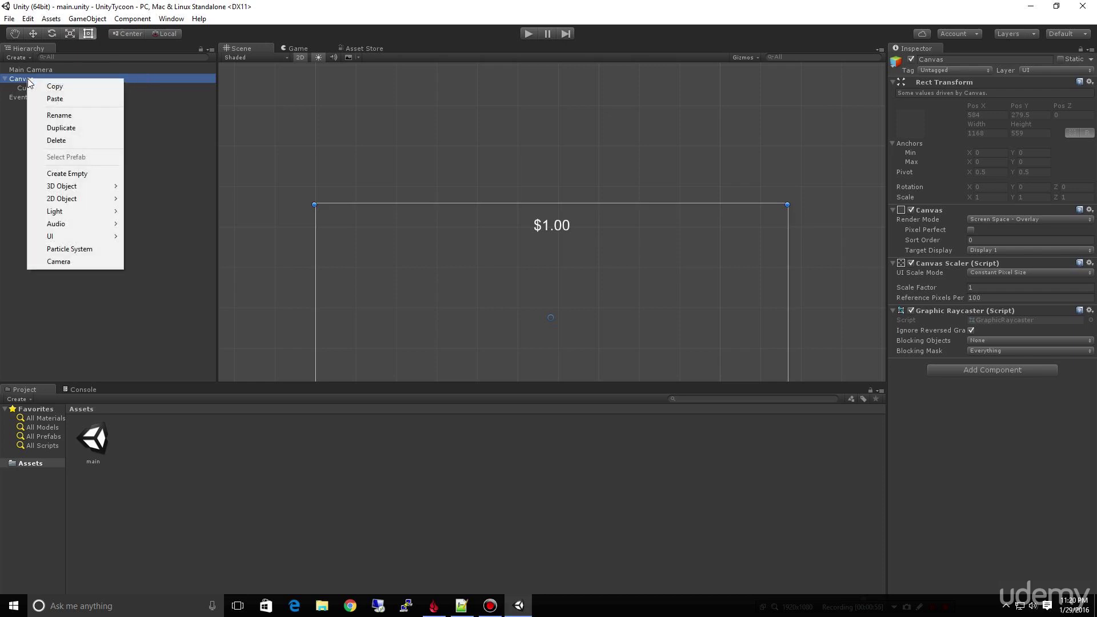
mouse_move(94, 238)
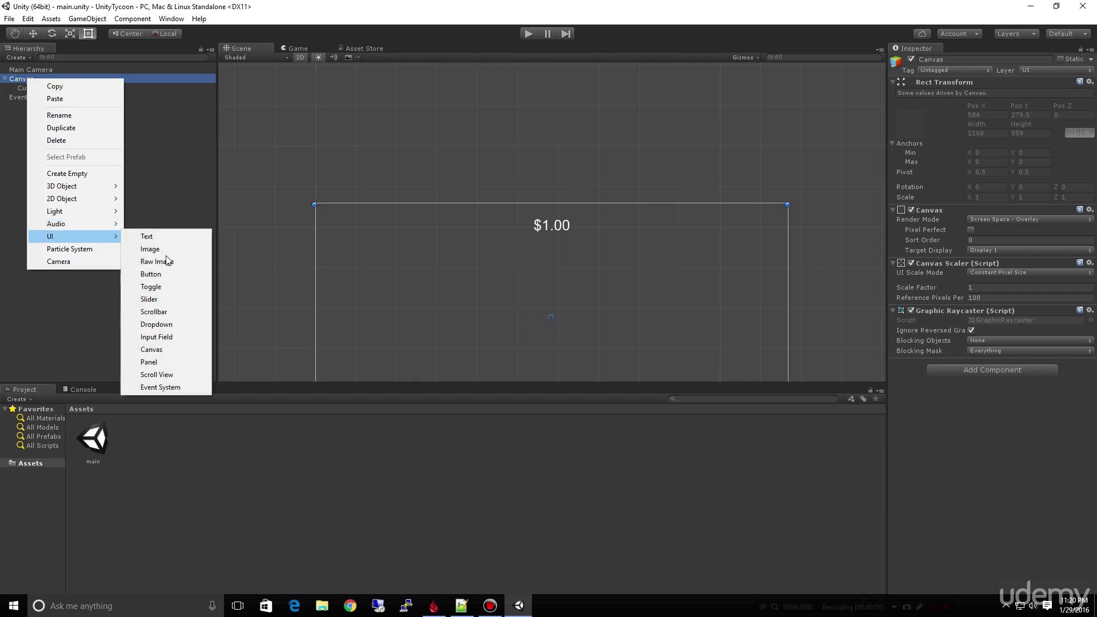
left_click(150, 362)
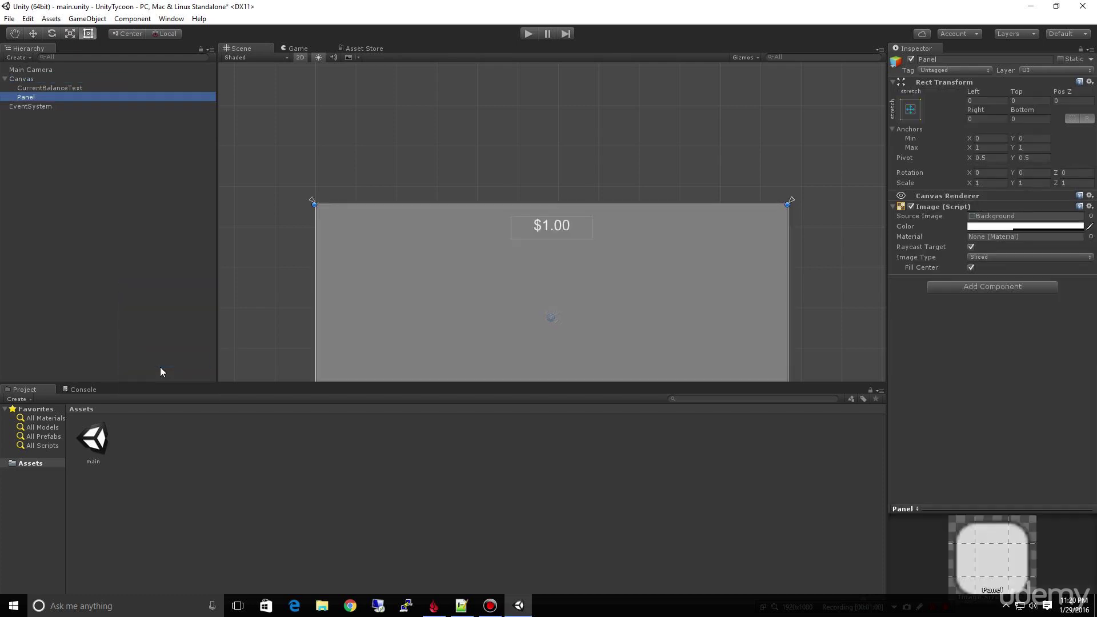
Shrink the panel to a small rectangle in the canvas's upper-left area, with offsets of about left 110, top 134, right 744 and bottom 316.
scroll(564, 290, "down", 3)
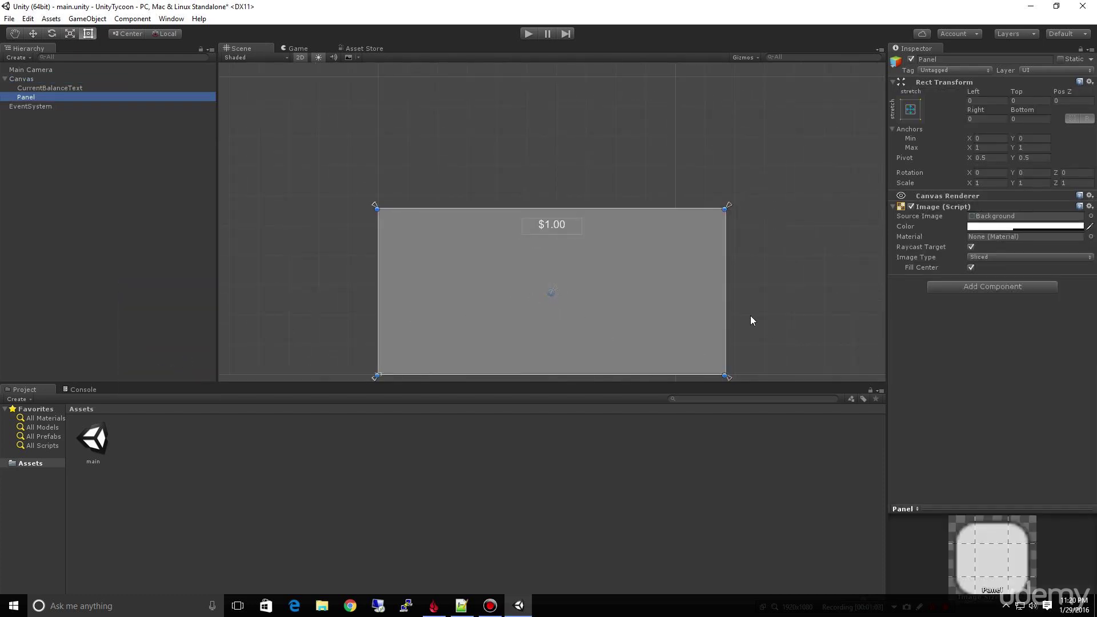
middle_click_drag(759, 310, 724, 238)
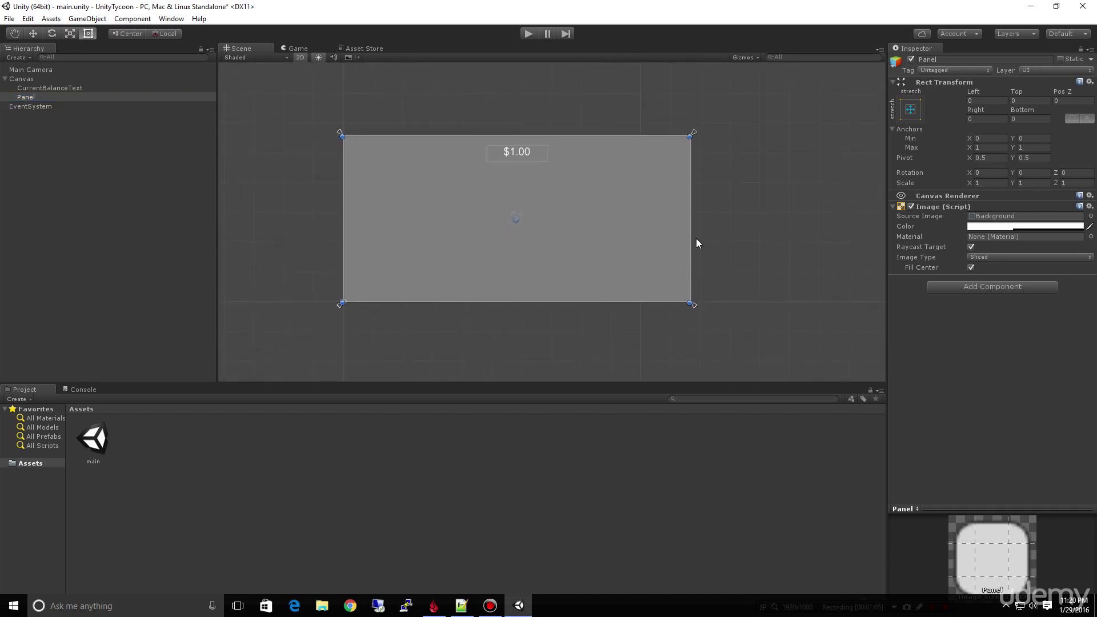
scroll(591, 245, "up", 1)
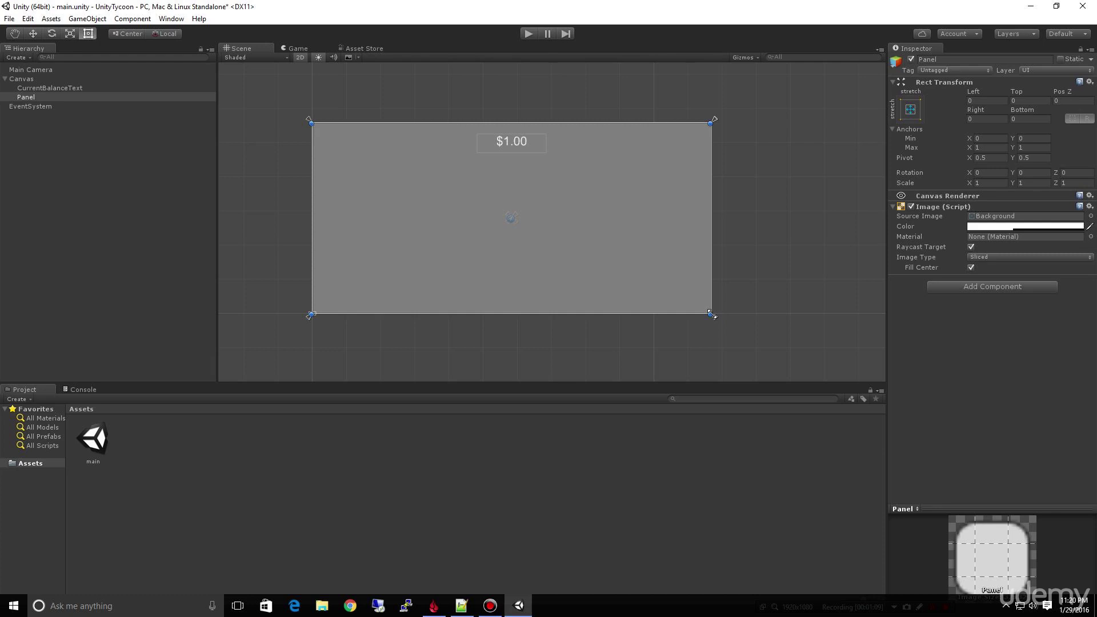
left_click_drag(712, 314, 444, 194)
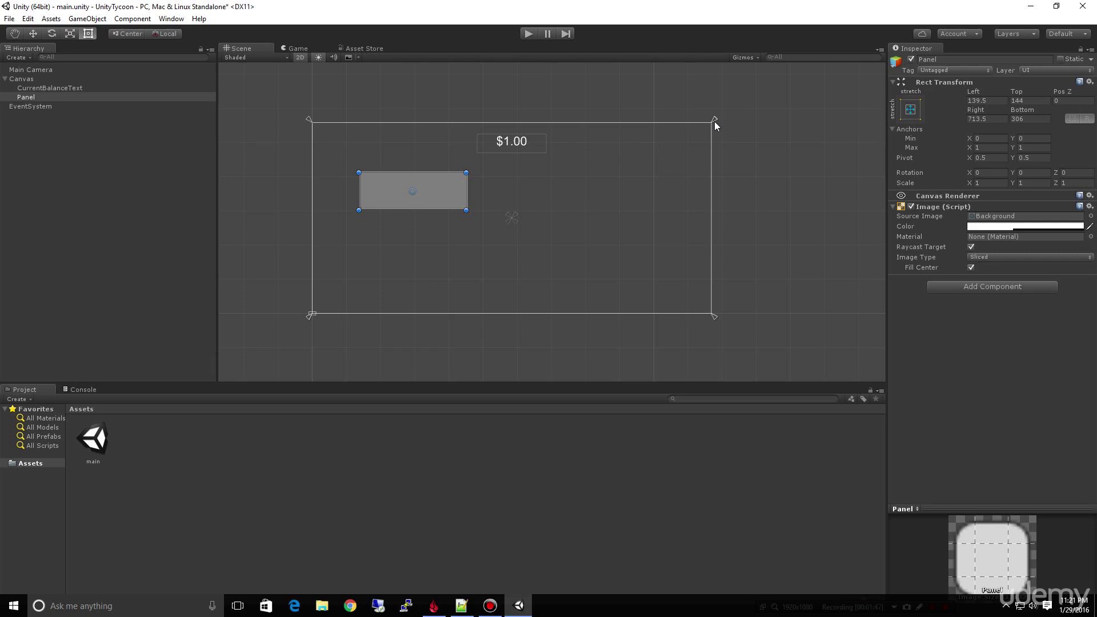
mouse_move(715, 122)
left_mouse_down()
mouse_move(679, 140)
mouse_move(715, 125)
left_mouse_up()
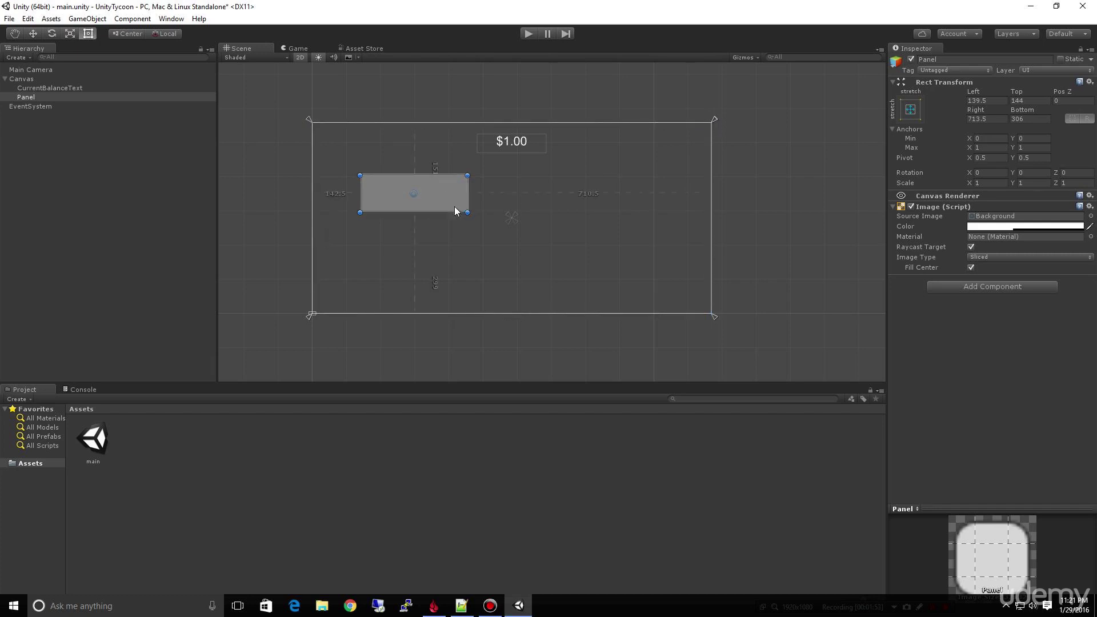
left_click_drag(439, 190, 430, 188)
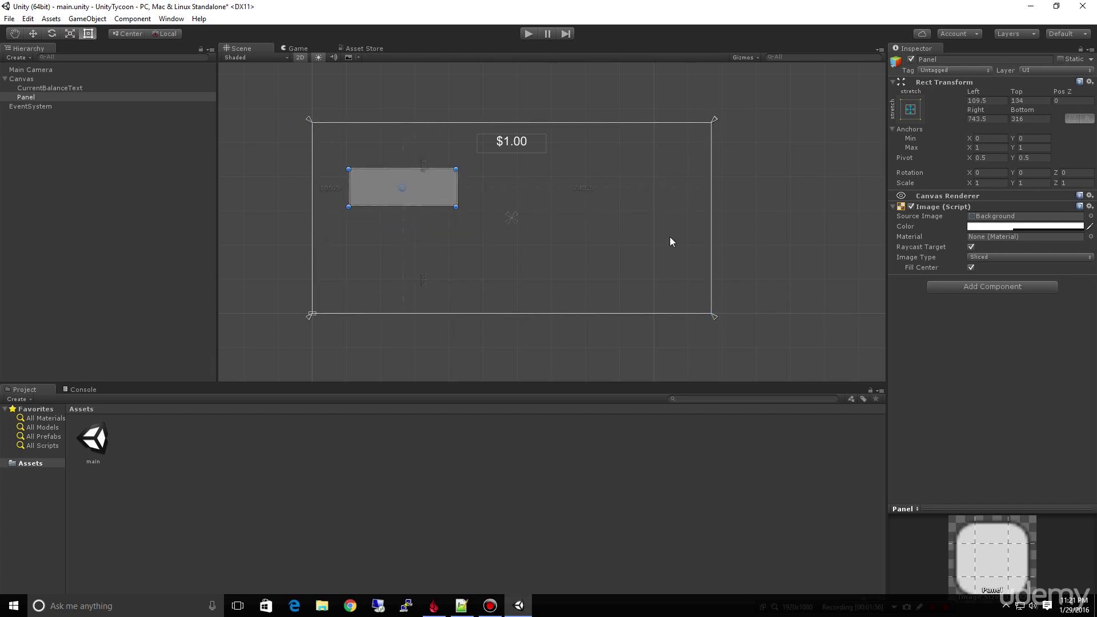
Run the game, narrow the Game view to check how the panel scales, and stop the game.
left_click(529, 34)
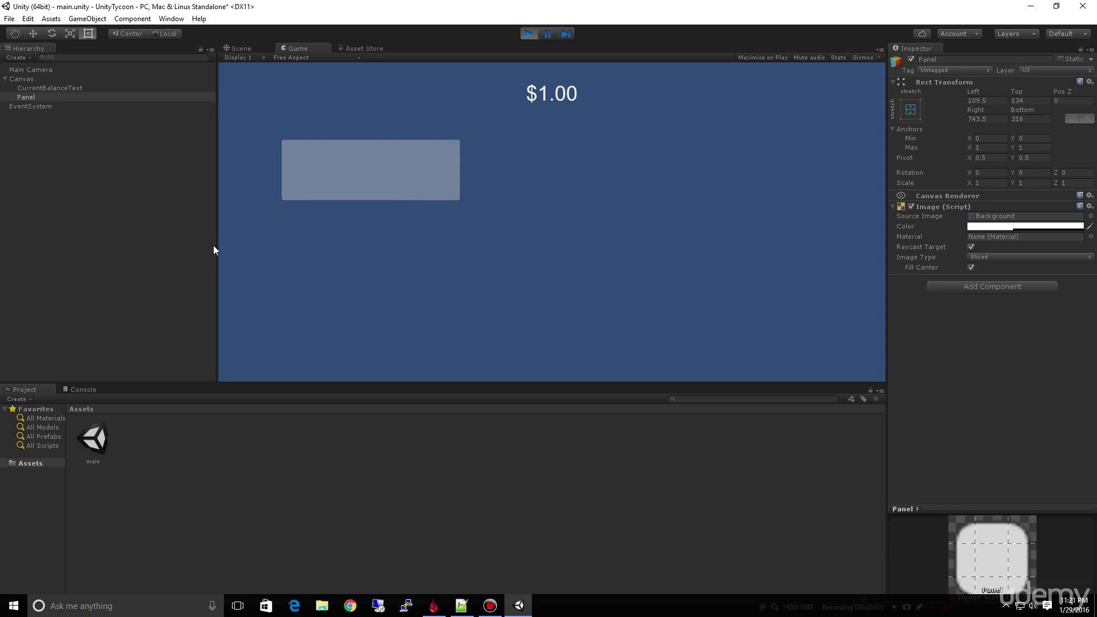
left_click_drag(217, 245, 249, 293)
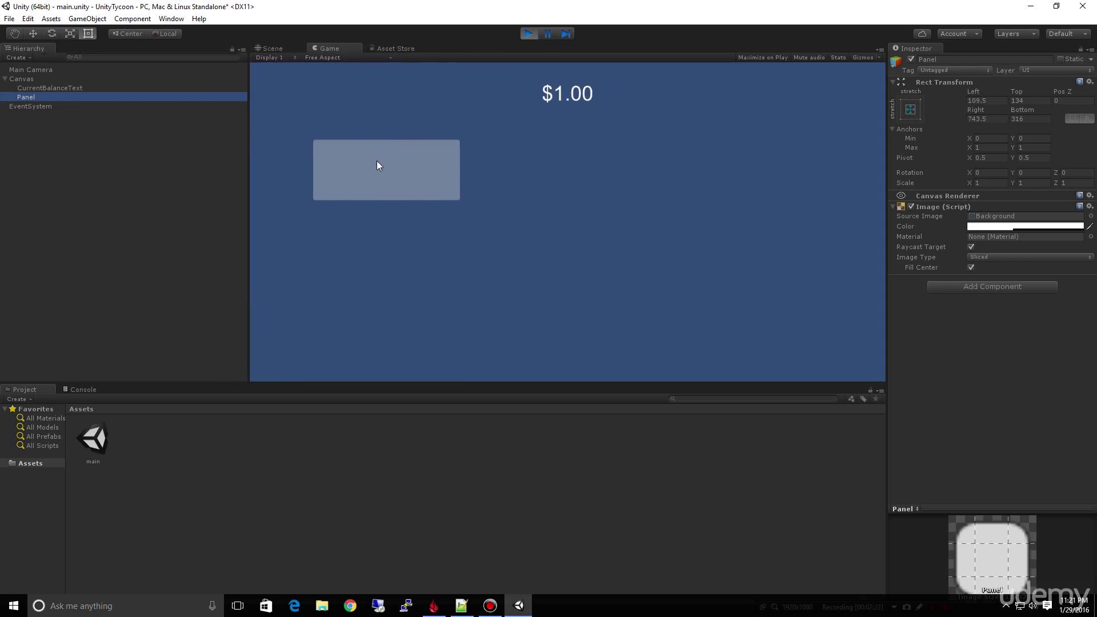
mouse_move(249, 215)
left_mouse_down()
mouse_move(216, 225)
mouse_move(244, 230)
left_mouse_up()
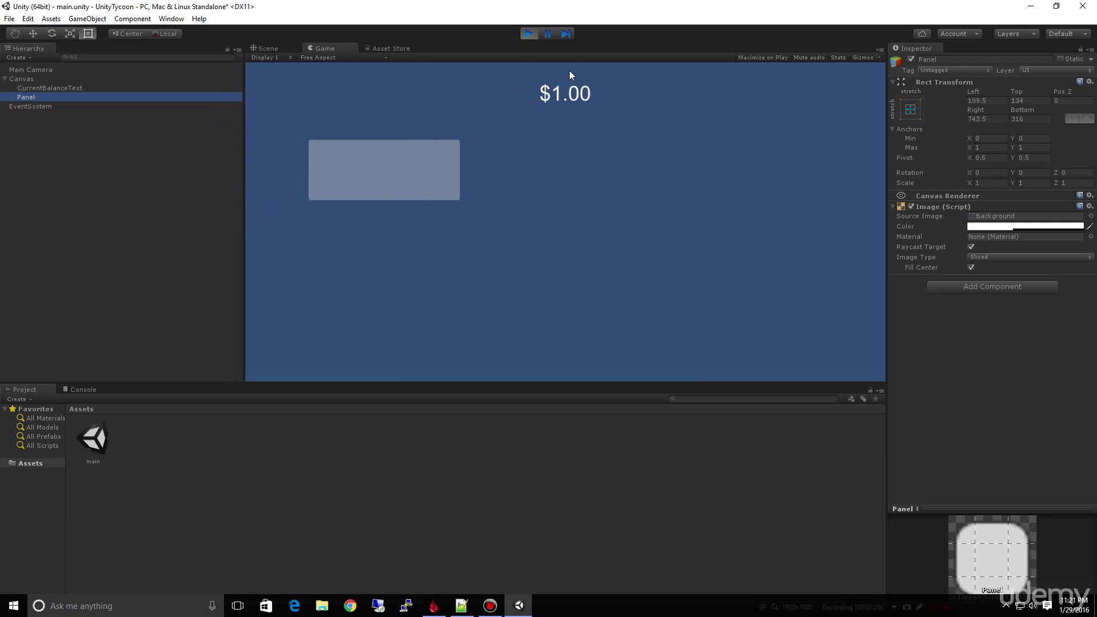
left_click(529, 33)
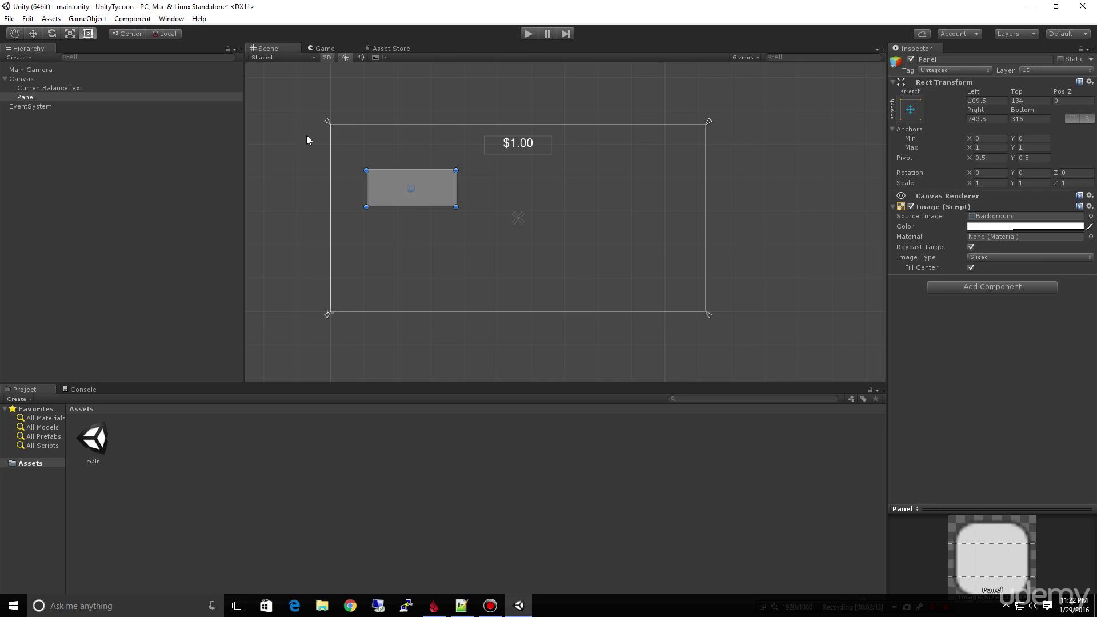
Fit the panel's anchors to its own four corners and test its scaling in a narrower Game view during play.
left_click_drag(328, 121, 365, 165)
left_click_drag(706, 314, 459, 208)
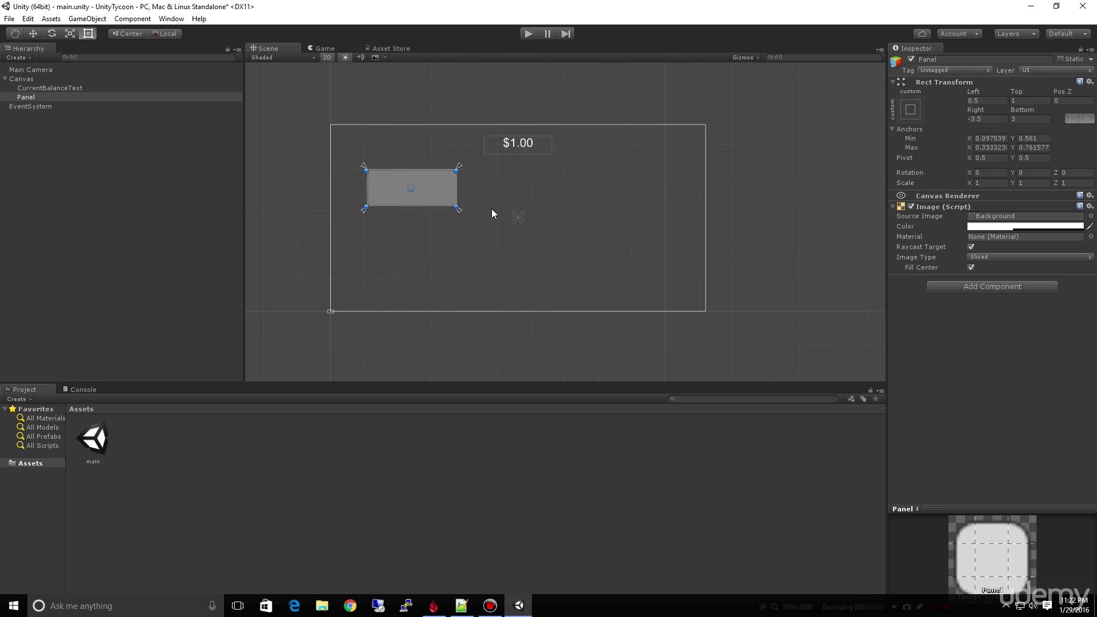
left_click(528, 34)
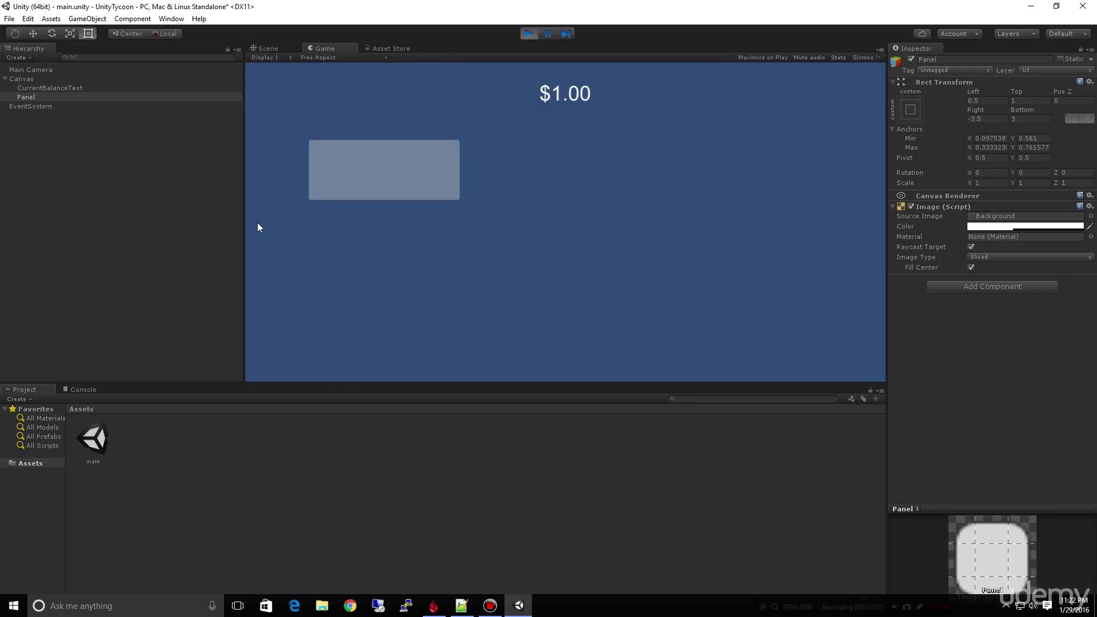
left_click_drag(246, 229, 284, 249)
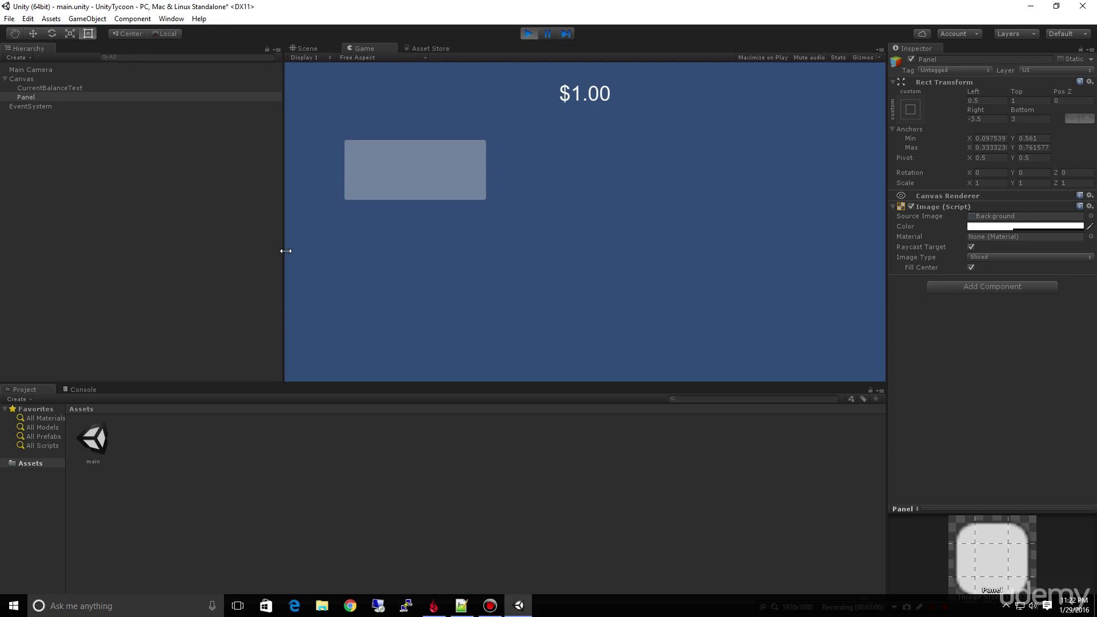
left_click(529, 34)
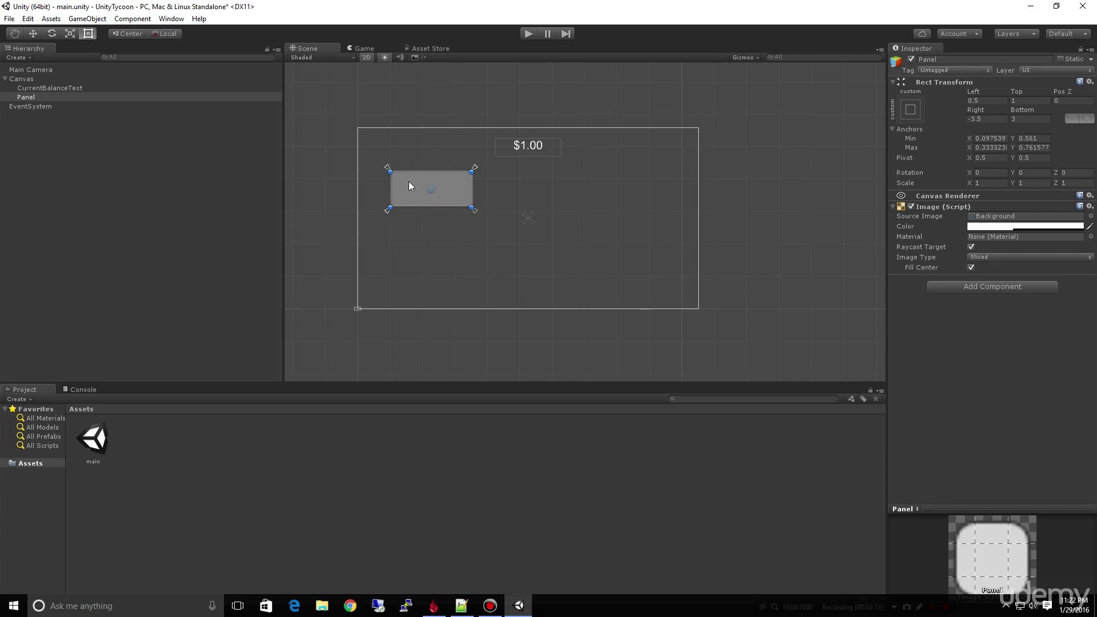
Run the game again, shrink the Game view to a narrow strip and widen it back to check the panel's scaling, and stop the game.
left_click(530, 33)
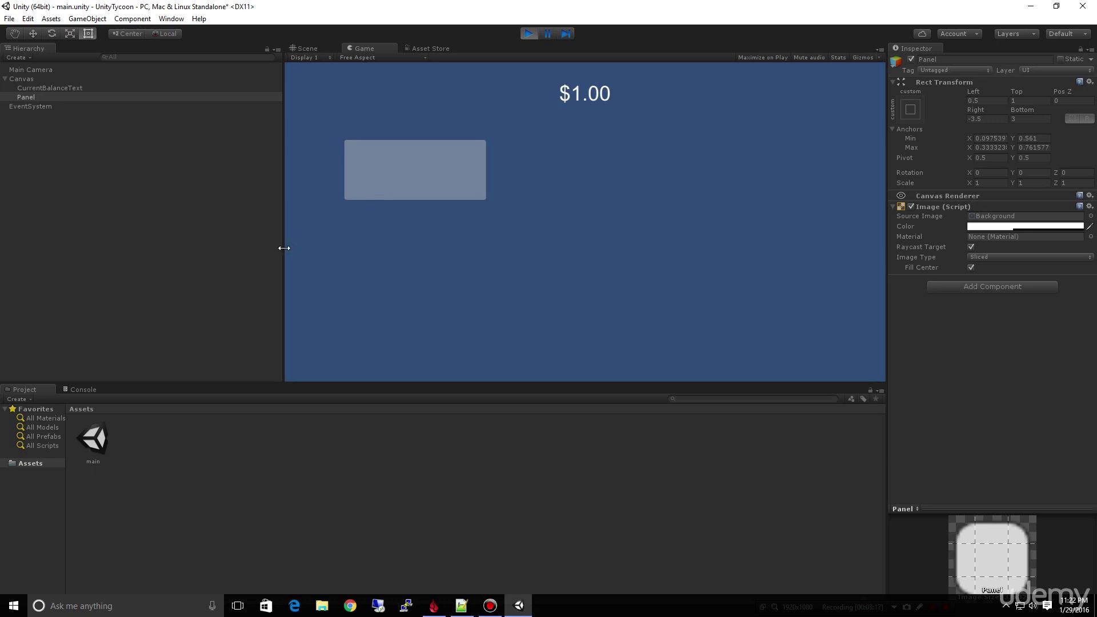
left_click_drag(284, 248, 546, 258)
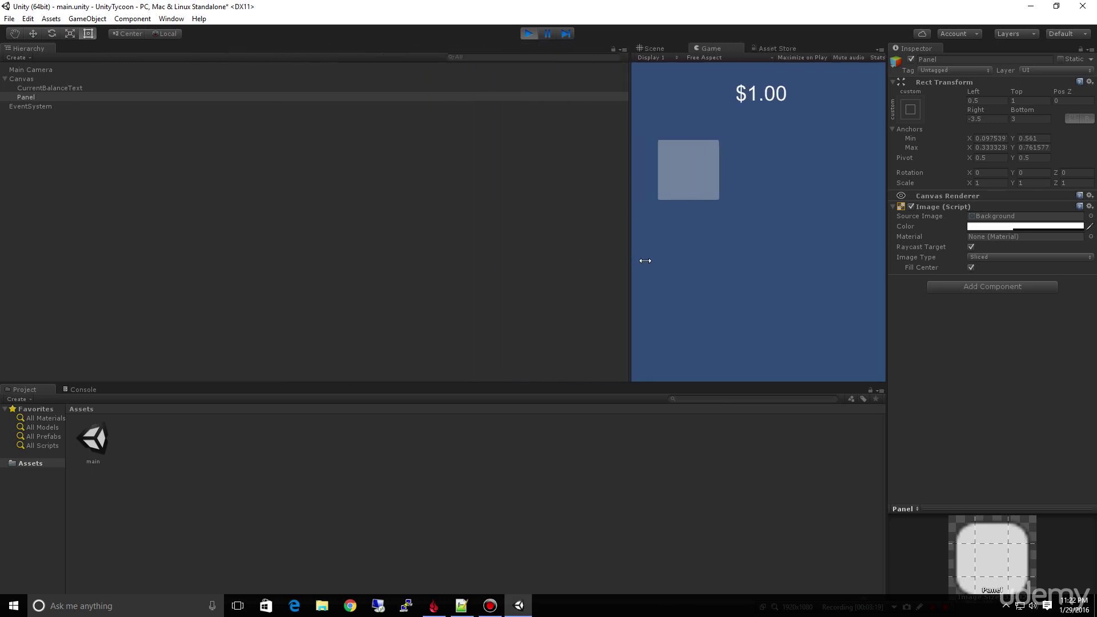
left_click_drag(645, 261, 284, 264)
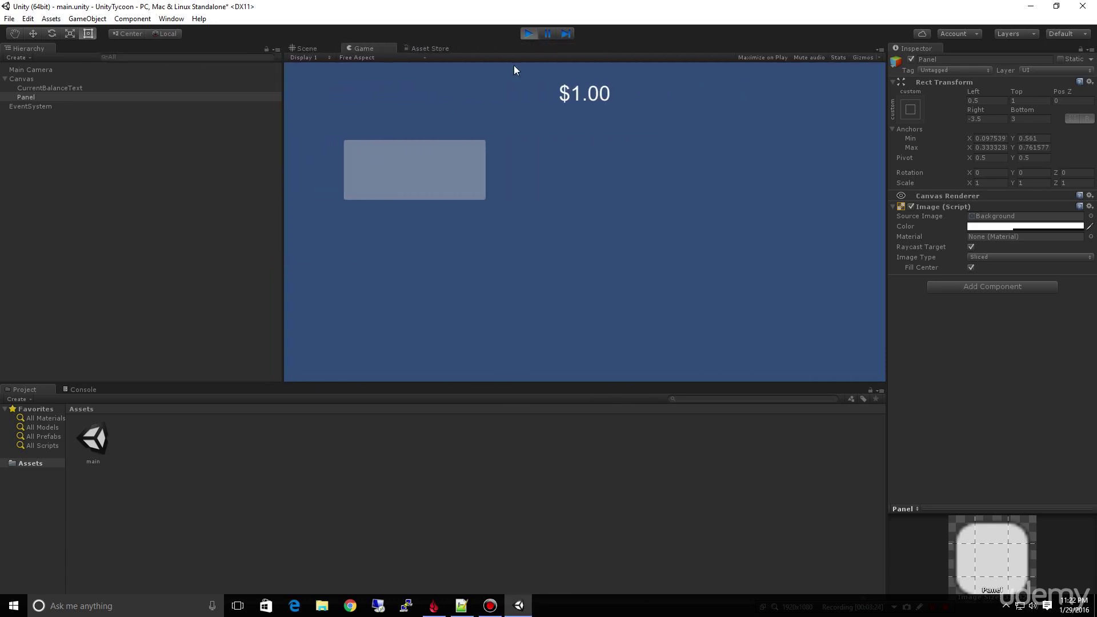
left_click(528, 33)
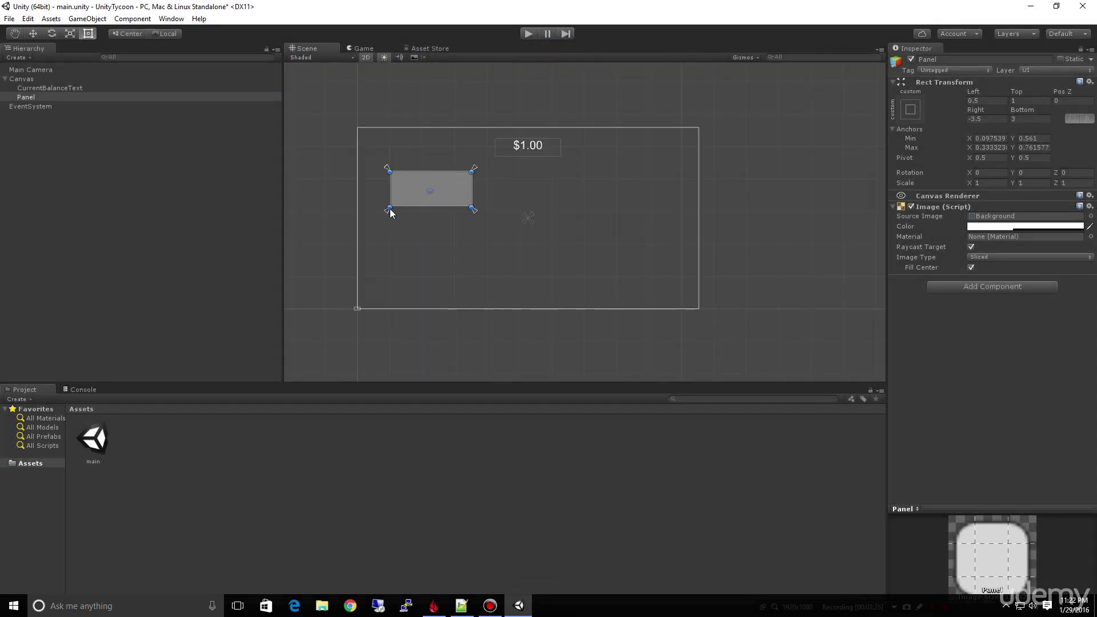
Gather the panel's anchors at a single point near its center and test its behavior in a narrower Game view during play.
left_click_drag(399, 207, 431, 188)
left_click(528, 33)
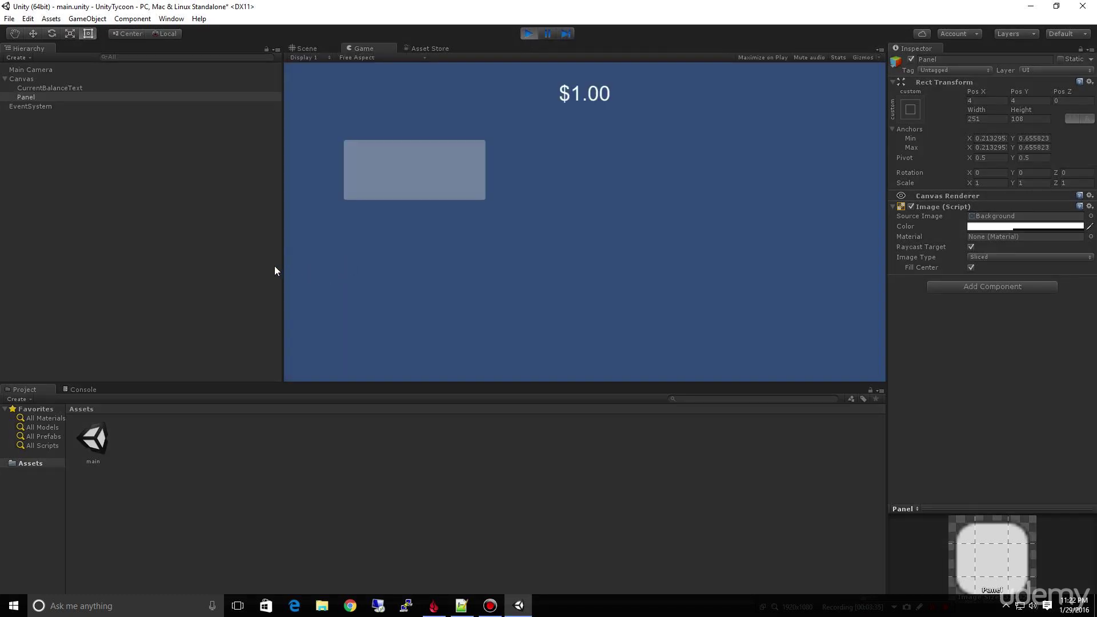
left_click_drag(284, 266, 325, 284)
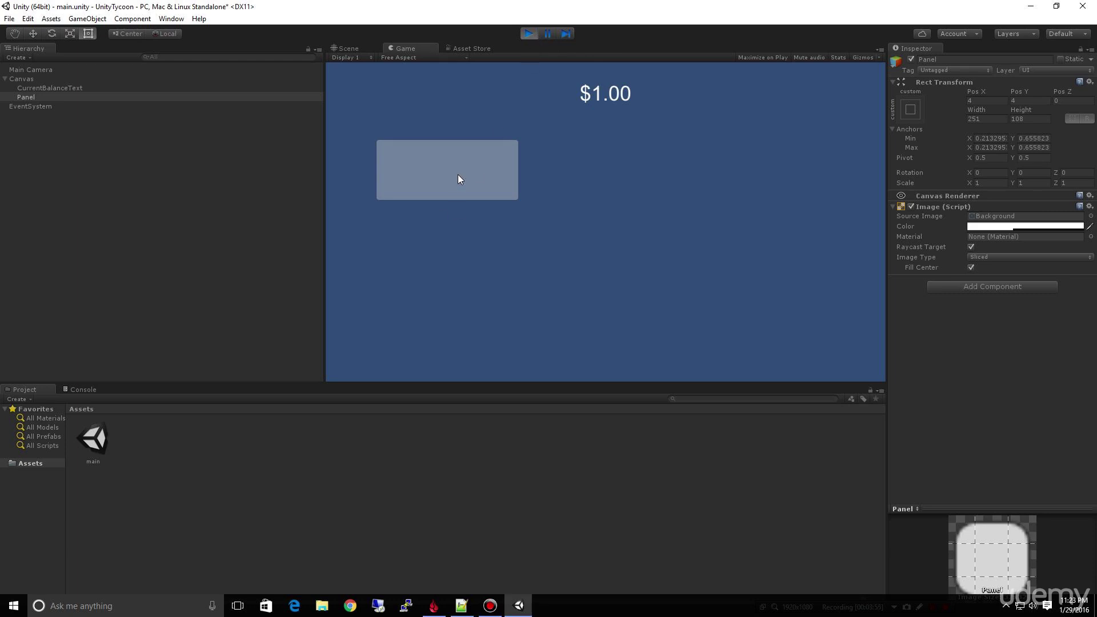
left_click(529, 33)
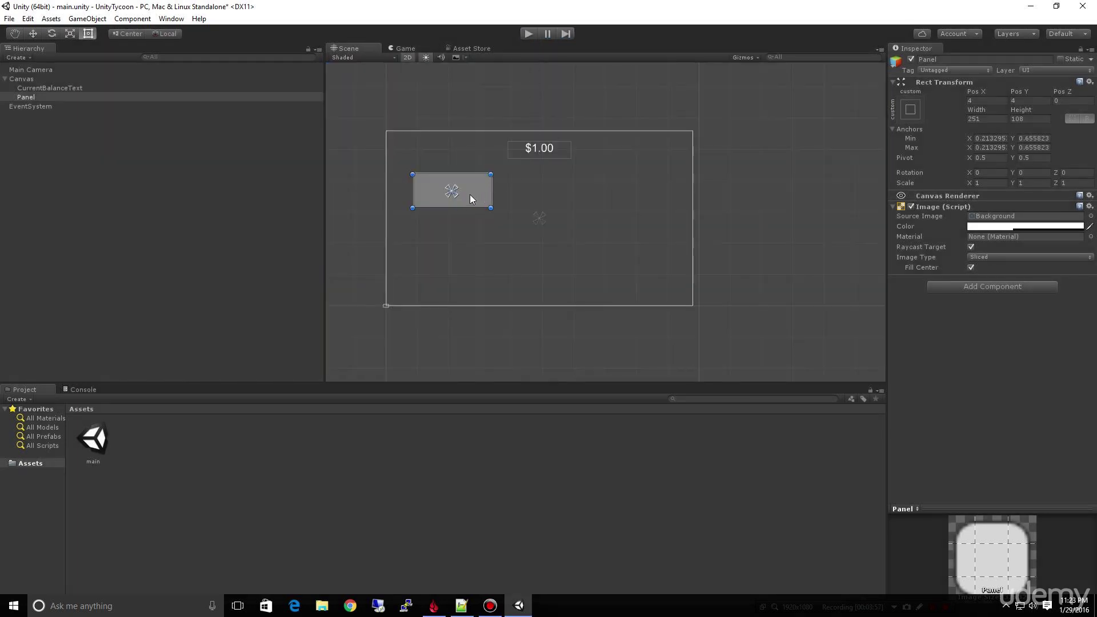
Regather the panel's anchors at the panel's center and test the panel in a slightly narrower Game view during play.
left_click_drag(457, 194, 410, 169)
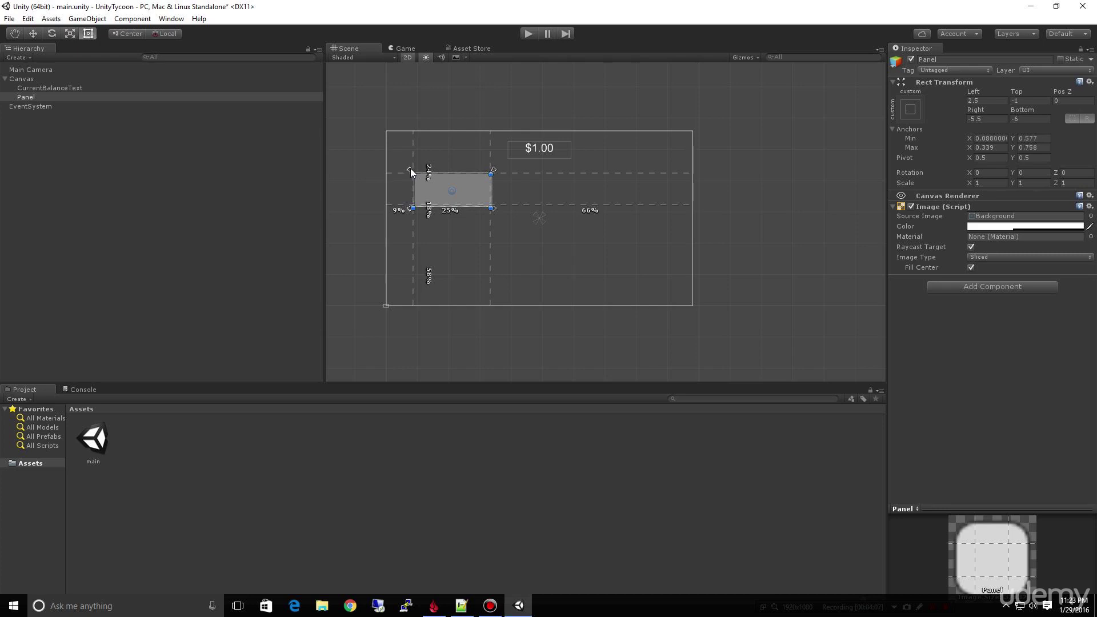
left_click_drag(411, 169, 452, 192)
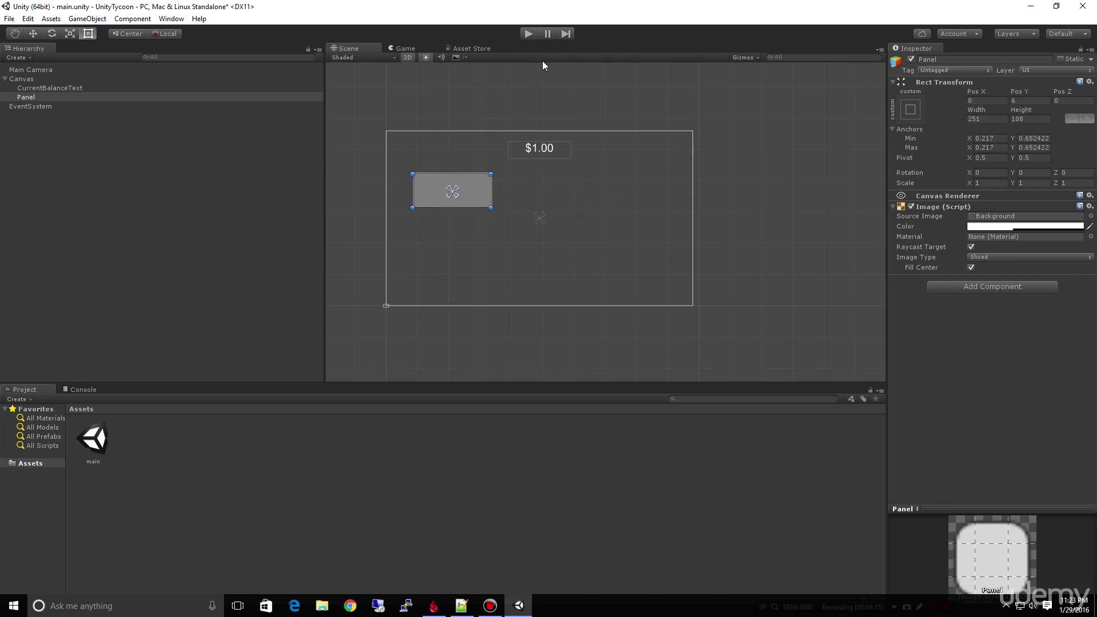
left_click(529, 33)
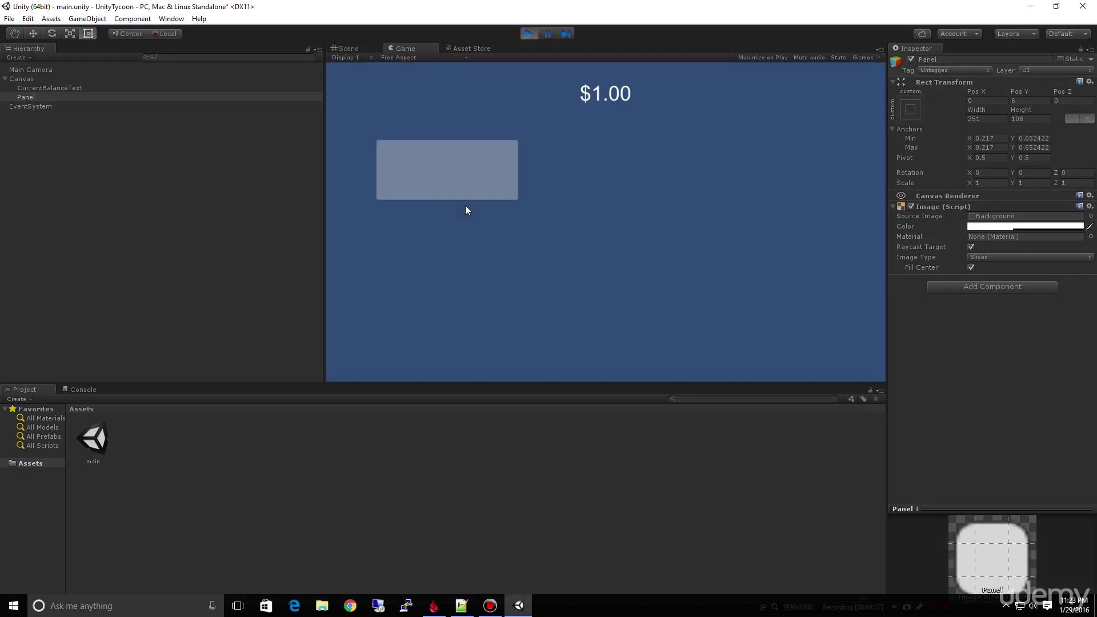
left_click_drag(325, 221, 337, 249)
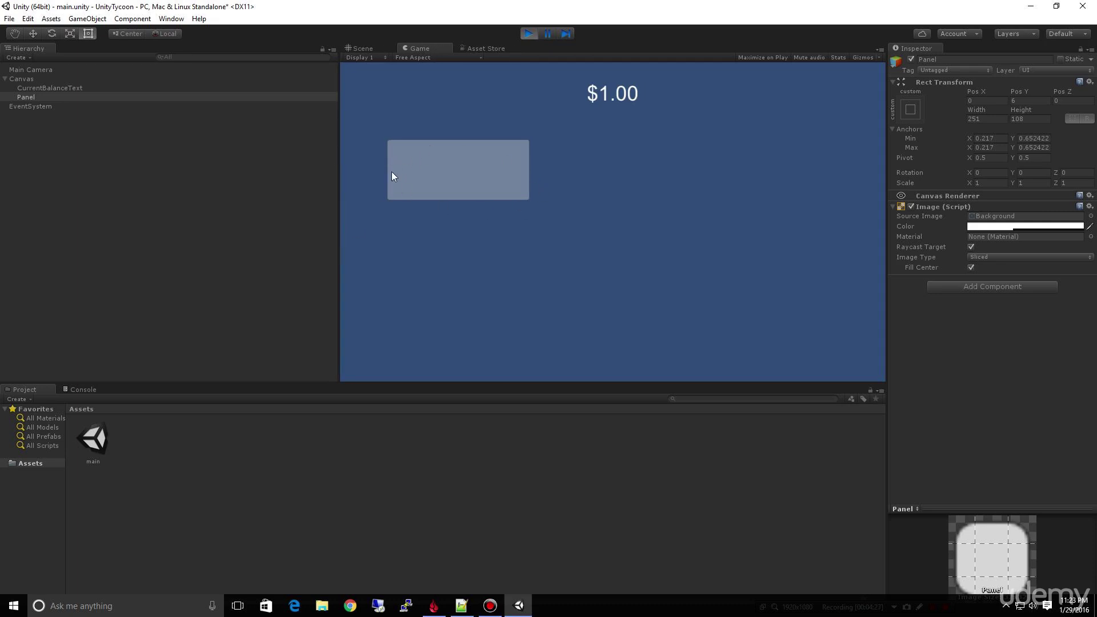
left_click(529, 33)
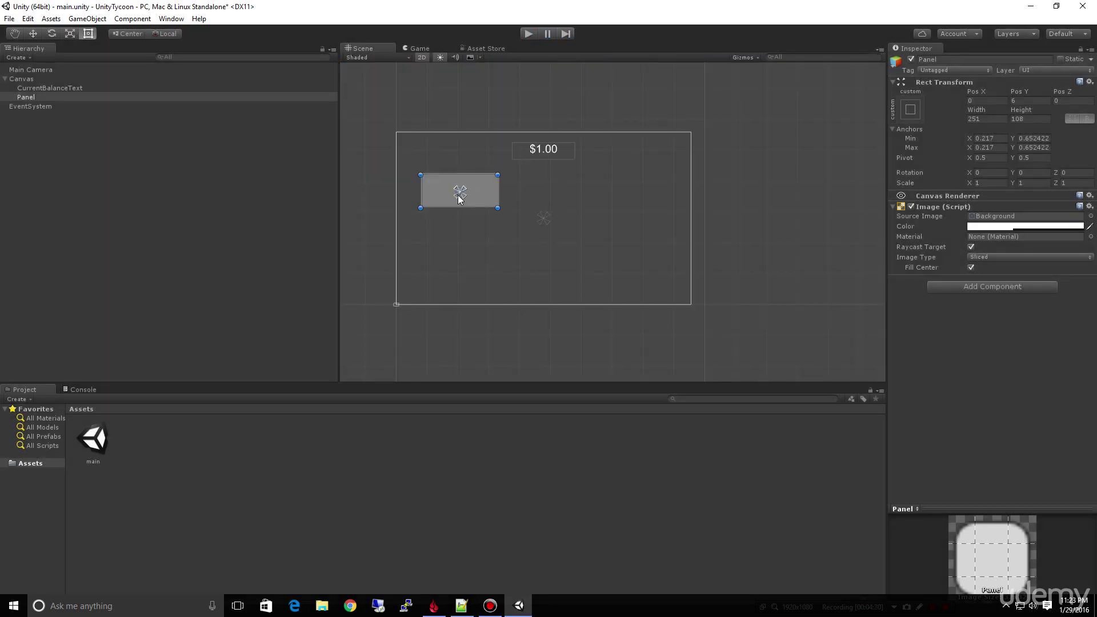
Rename the panel under the canvas as StorePanel.
left_click(29, 98)
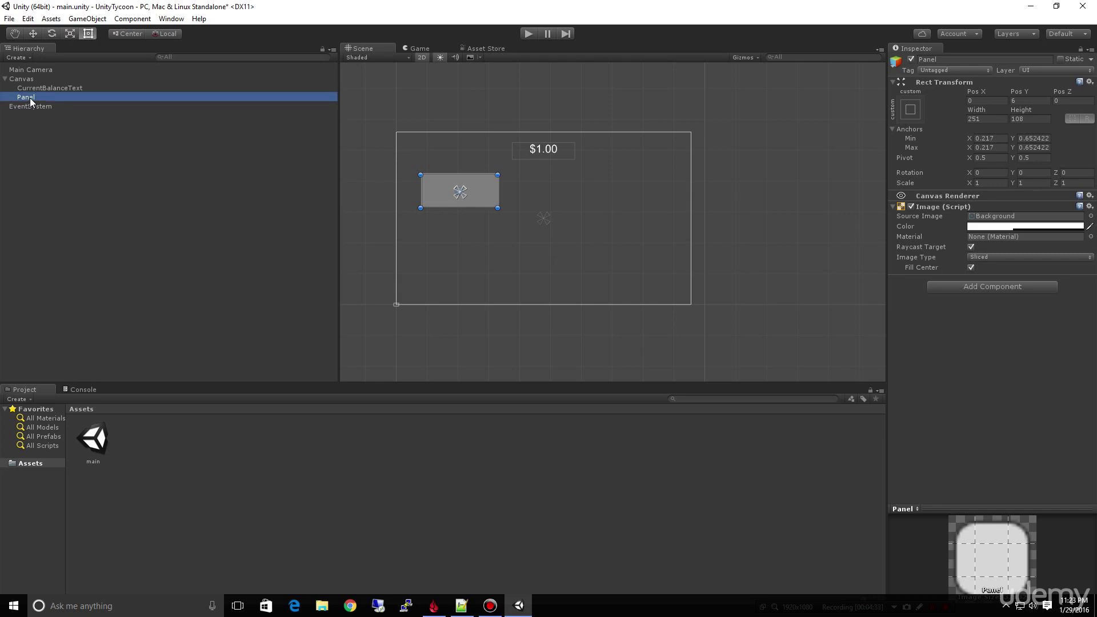
left_click(29, 98)
left_click(964, 61)
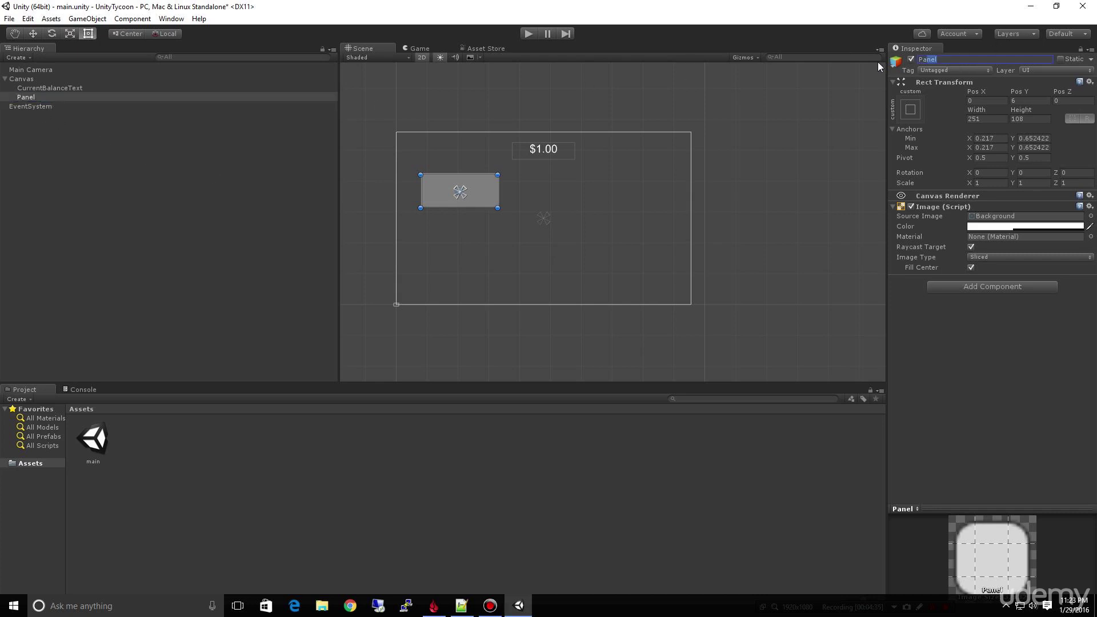
type("StorePanel")
key("Return")
Add a UI button as a child of StorePanel.
left_click(47, 99)
right_click(48, 98)
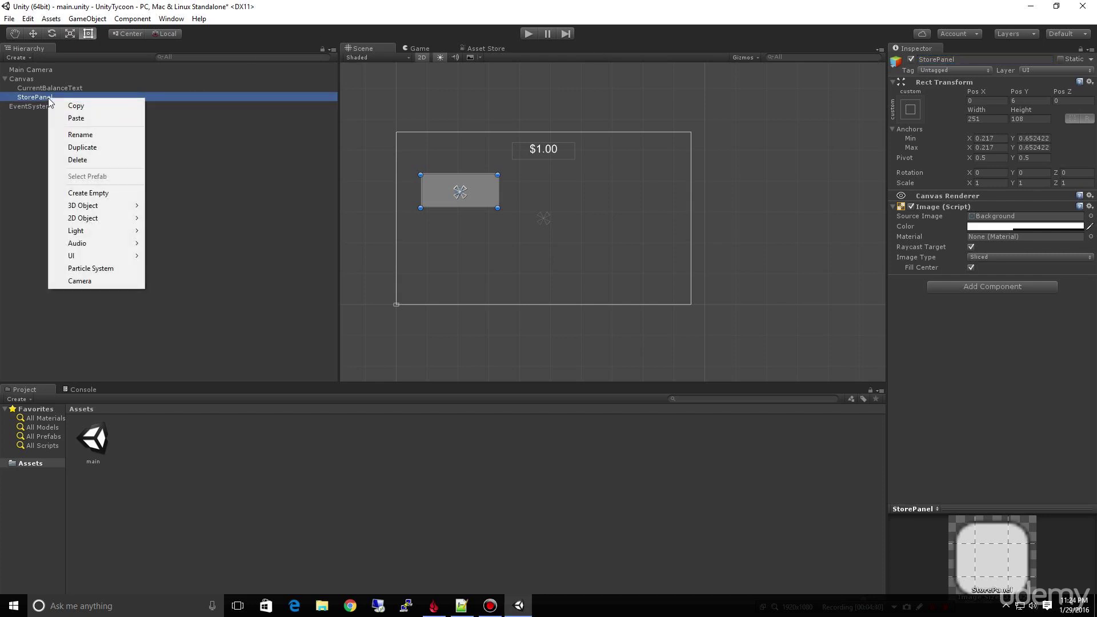
mouse_move(110, 254)
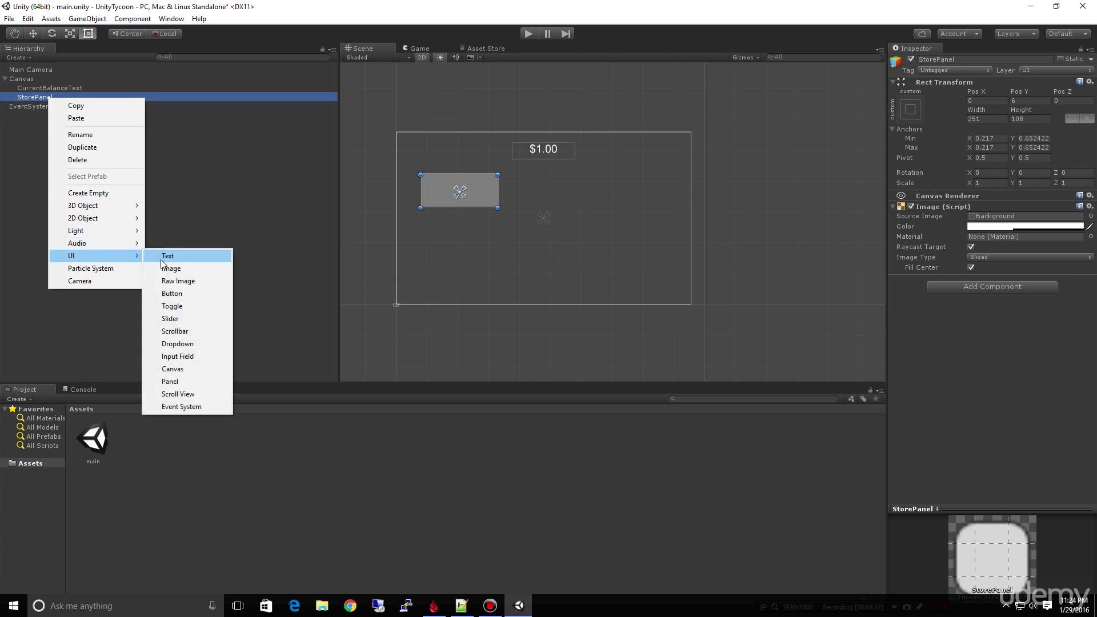
left_click(185, 293)
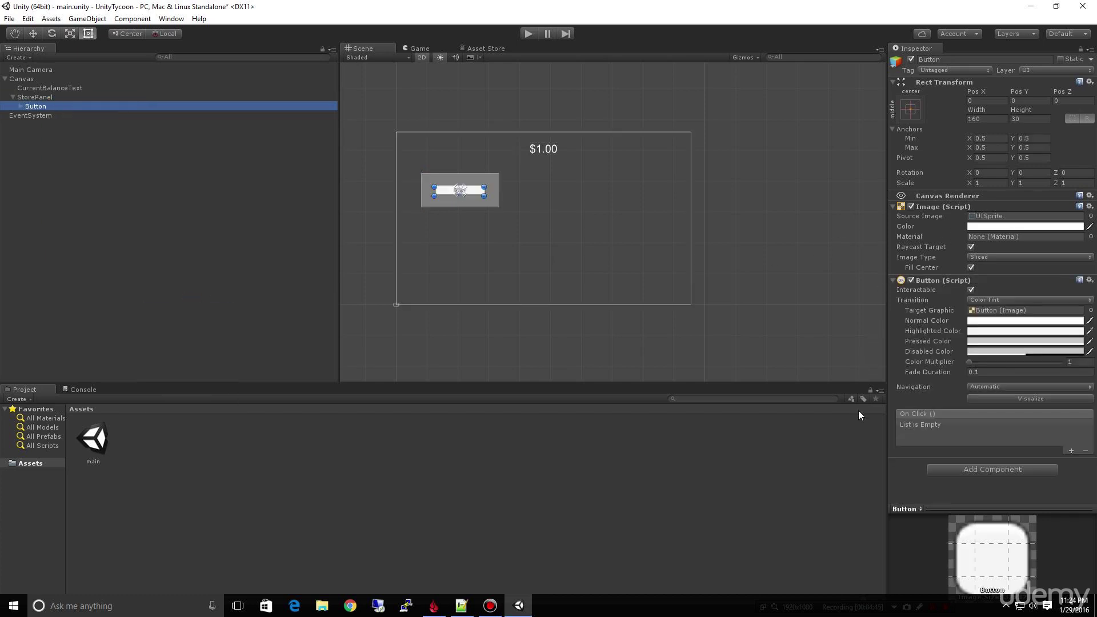
left_click(28, 99)
right_click(28, 98)
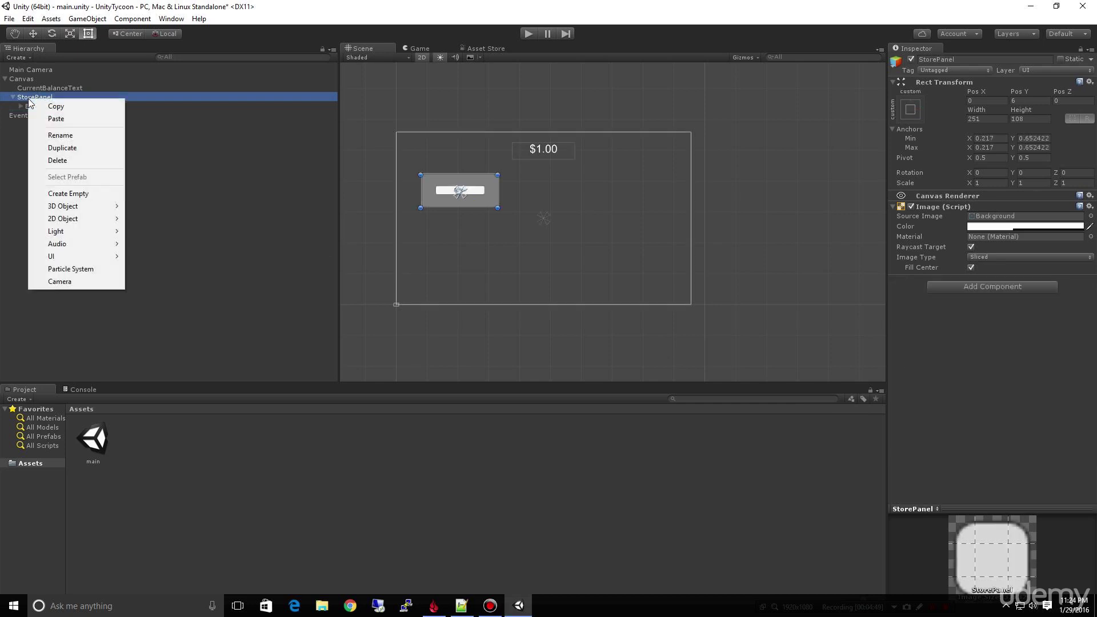
mouse_move(108, 257)
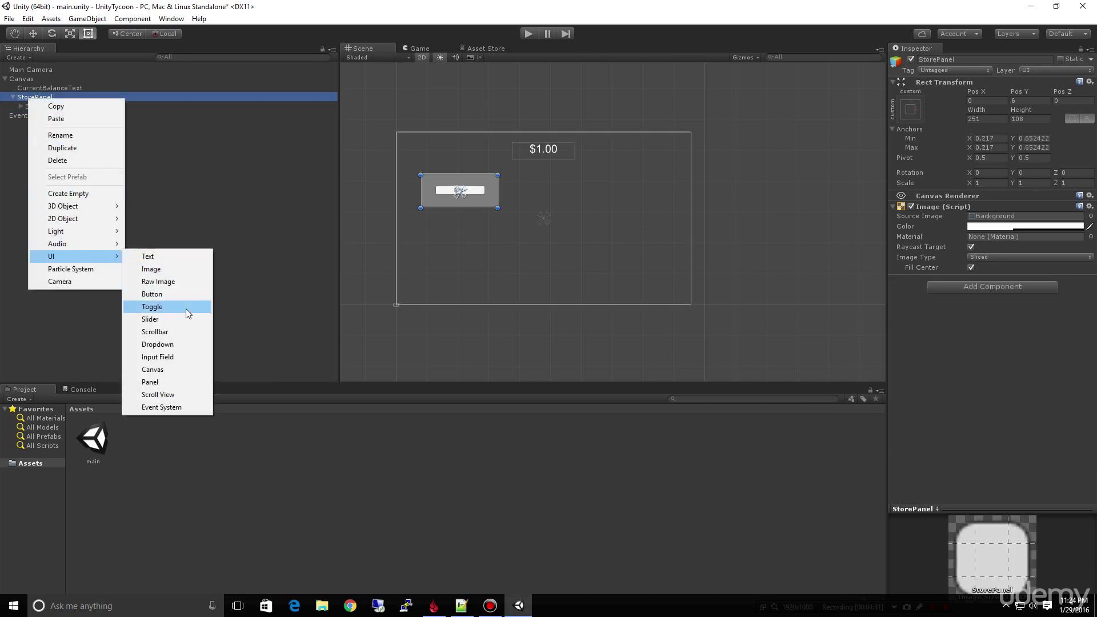
left_click(952, 348)
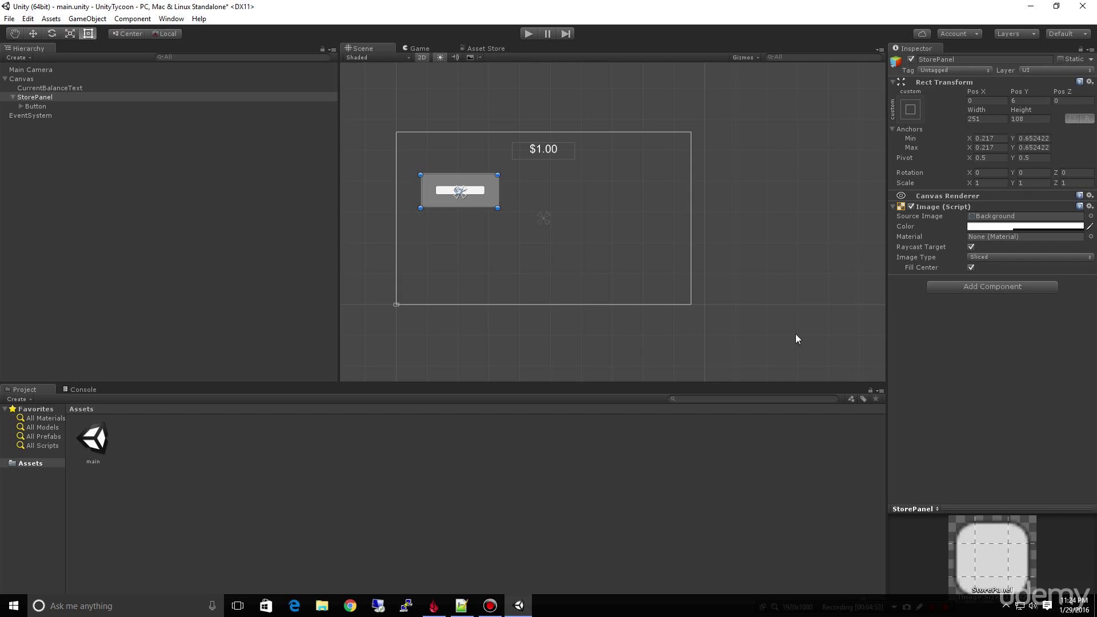
Set the text of the StorePanel button's label to "Buy Store".
left_click(35, 107)
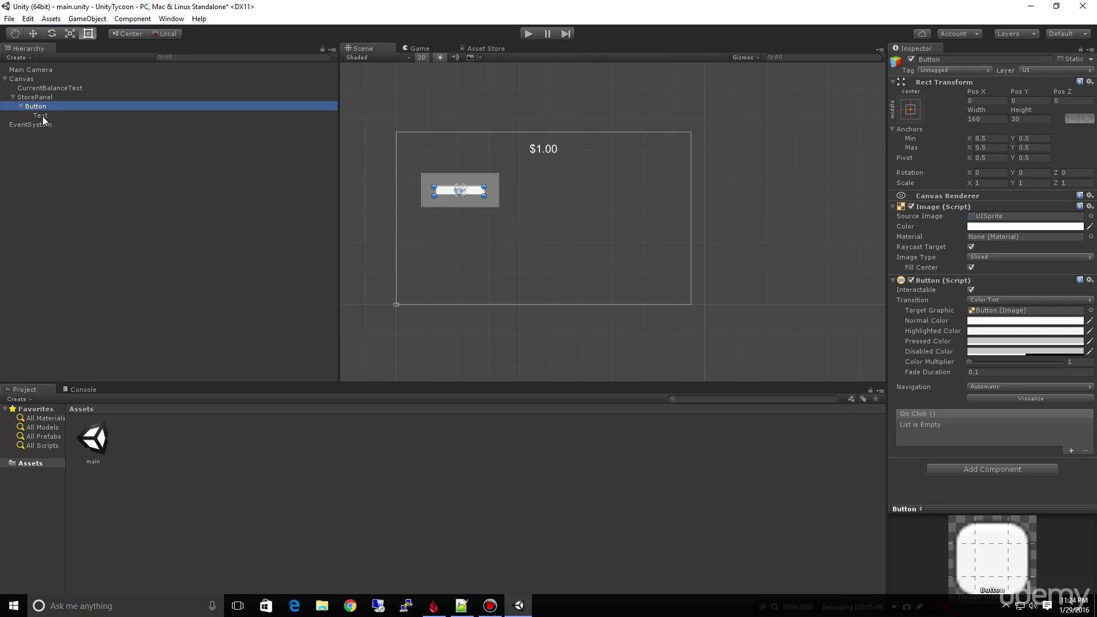
left_click(41, 116)
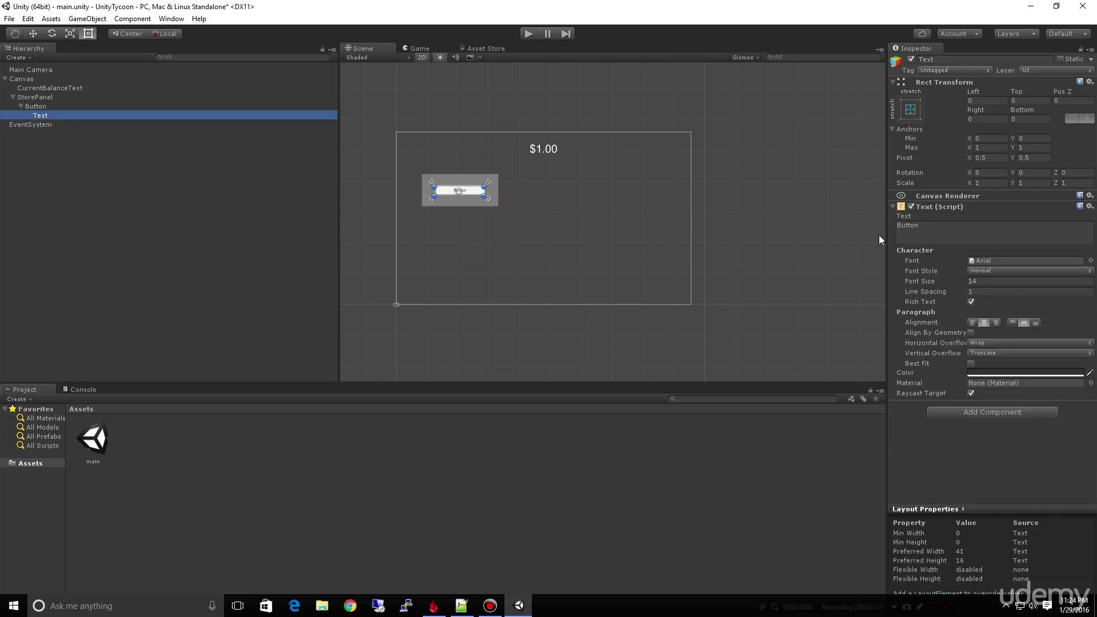
left_click(932, 223)
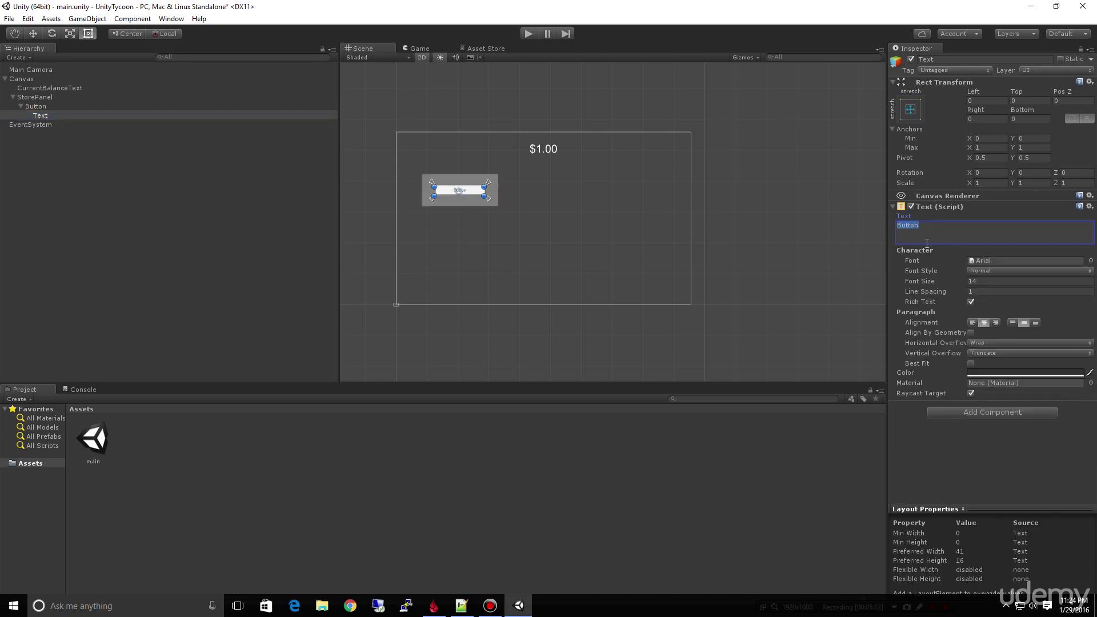
type("Buy Store")
scroll(407, 181, "up", 2)
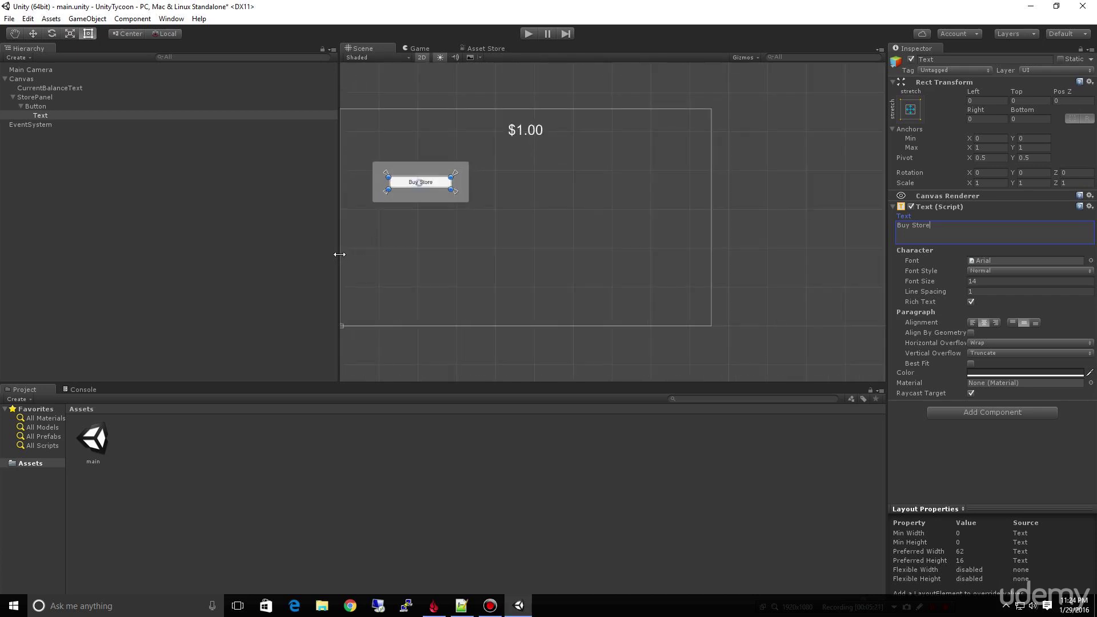
left_click_drag(339, 254, 115, 265)
scroll(373, 249, "up", 2)
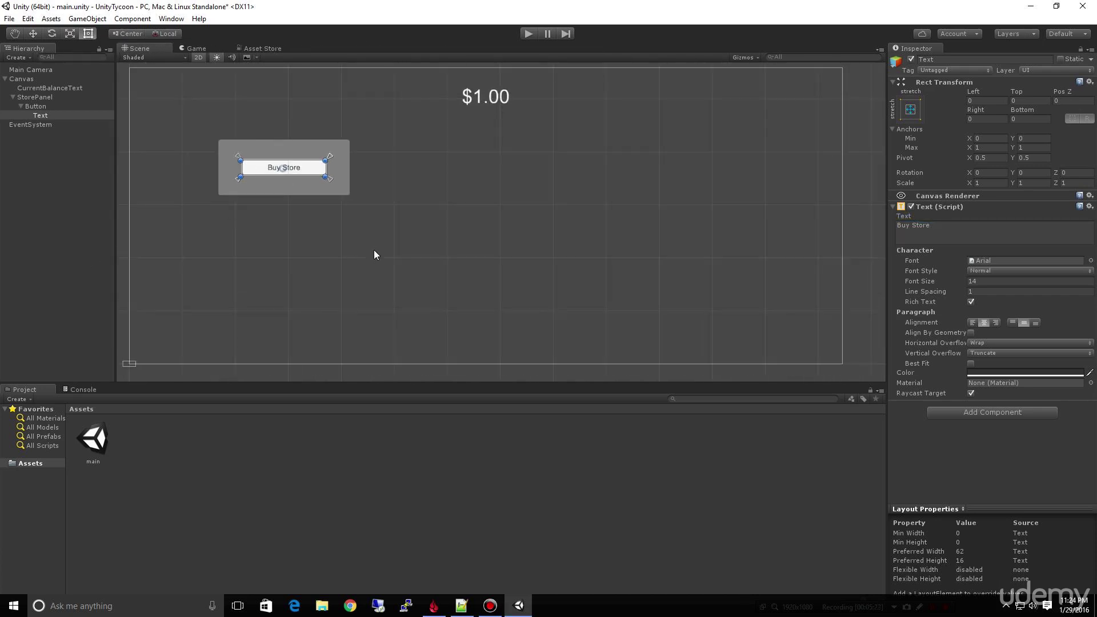
Try moving the button's label text down separately from the button and return it to its place.
left_click_drag(300, 168, 290, 175)
key("ctrl+z")
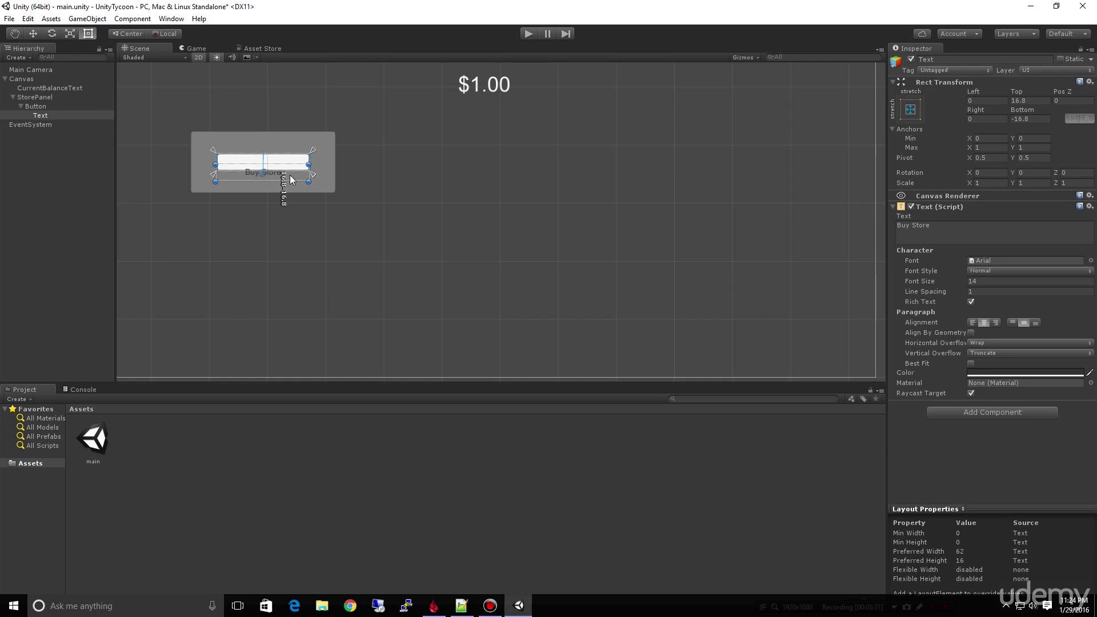
left_click_drag(290, 175, 289, 164)
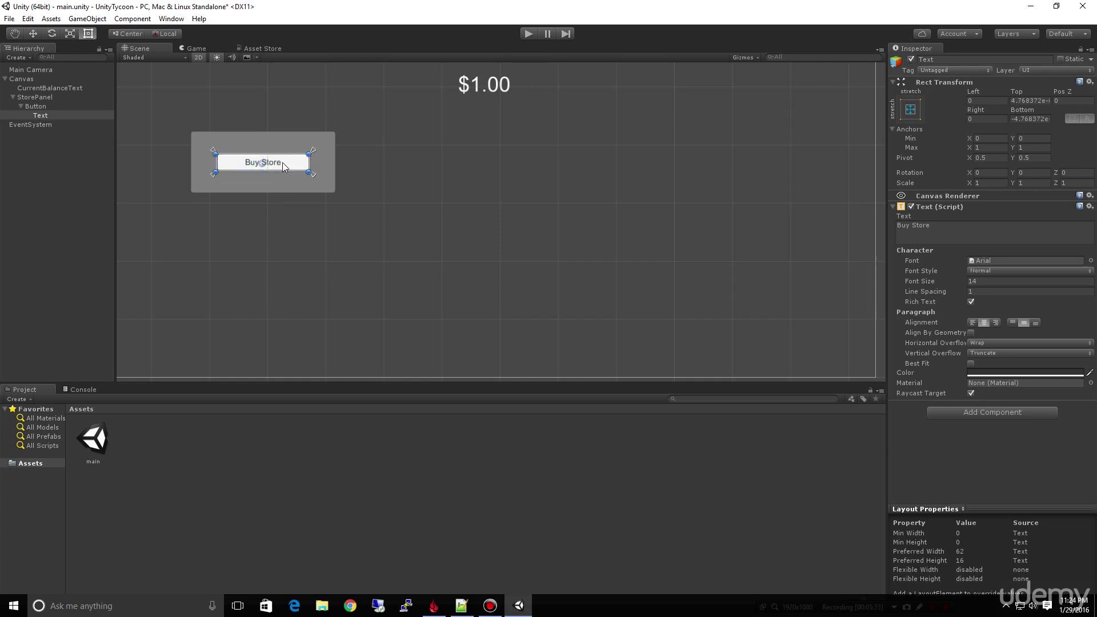
Move the Buy Store button down toward the lower edge of StorePanel, to about Pos Y -26.7.
left_click(32, 108)
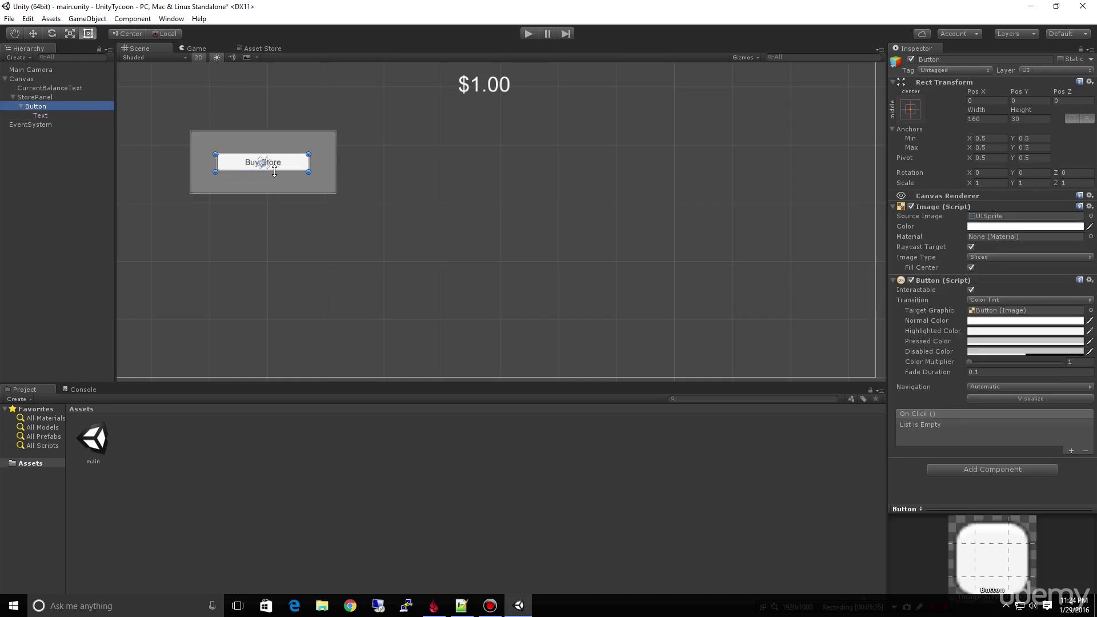
left_click_drag(298, 160, 299, 179)
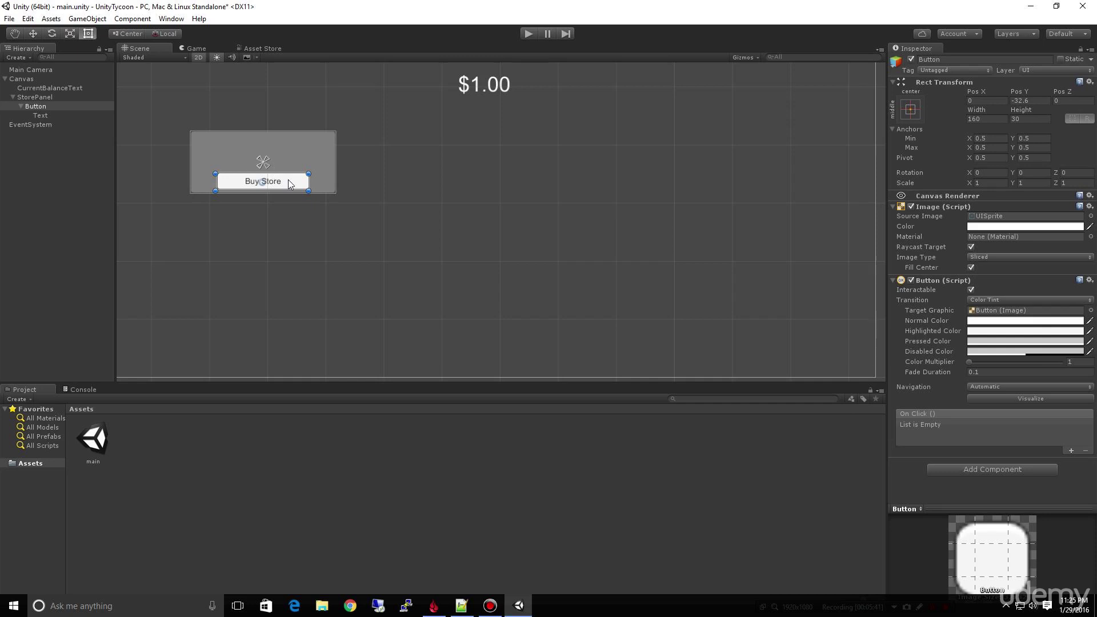
left_click_drag(287, 179, 290, 175)
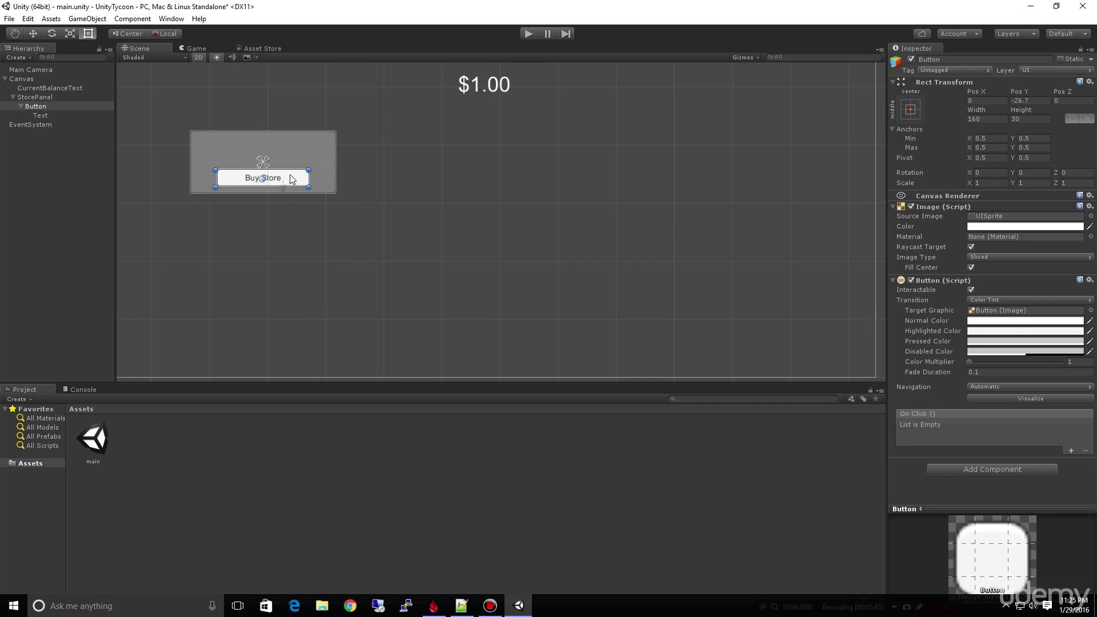
Add a UI text to StorePanel, place it along the panel's upper edge and enlarge it to about 230 by 34.
right_click(36, 96)
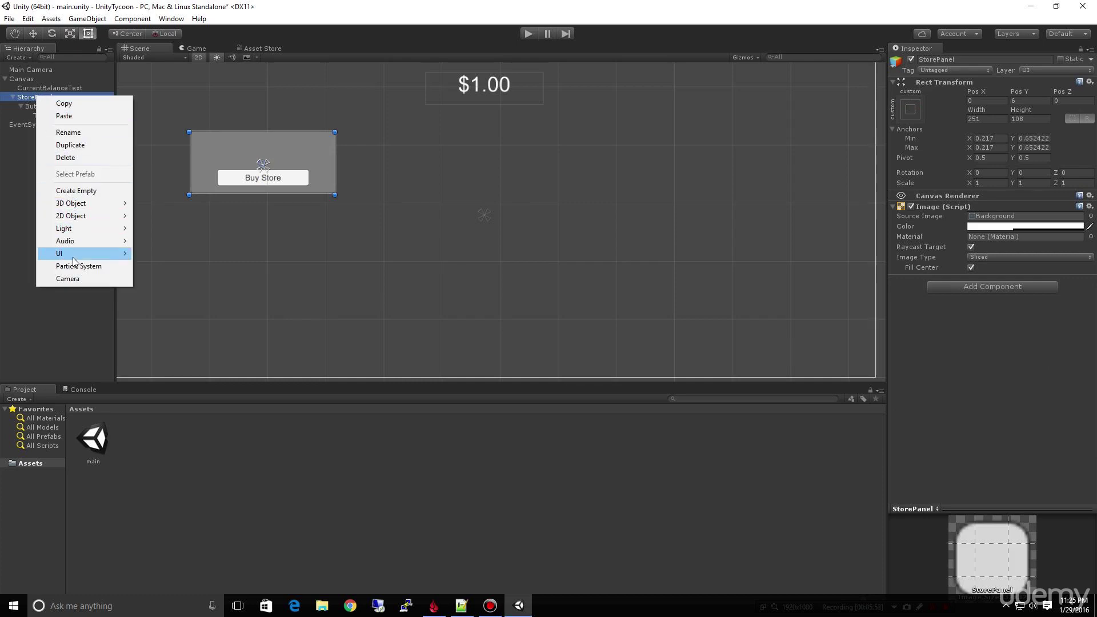
mouse_move(78, 254)
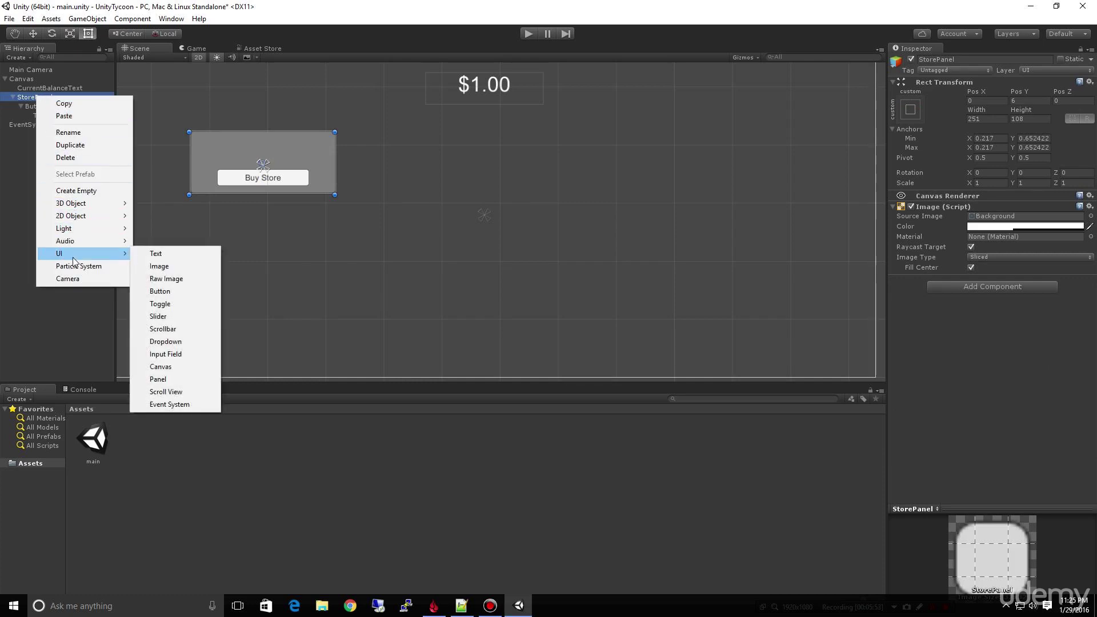
left_click(173, 252)
left_click_drag(238, 160, 222, 140)
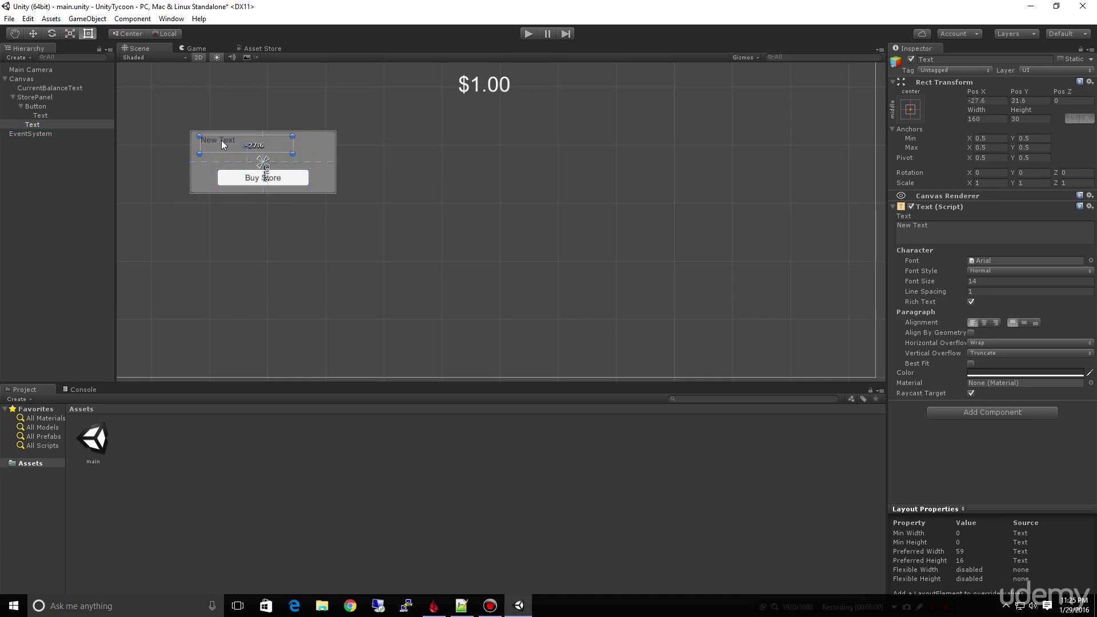
left_click_drag(292, 154, 332, 156)
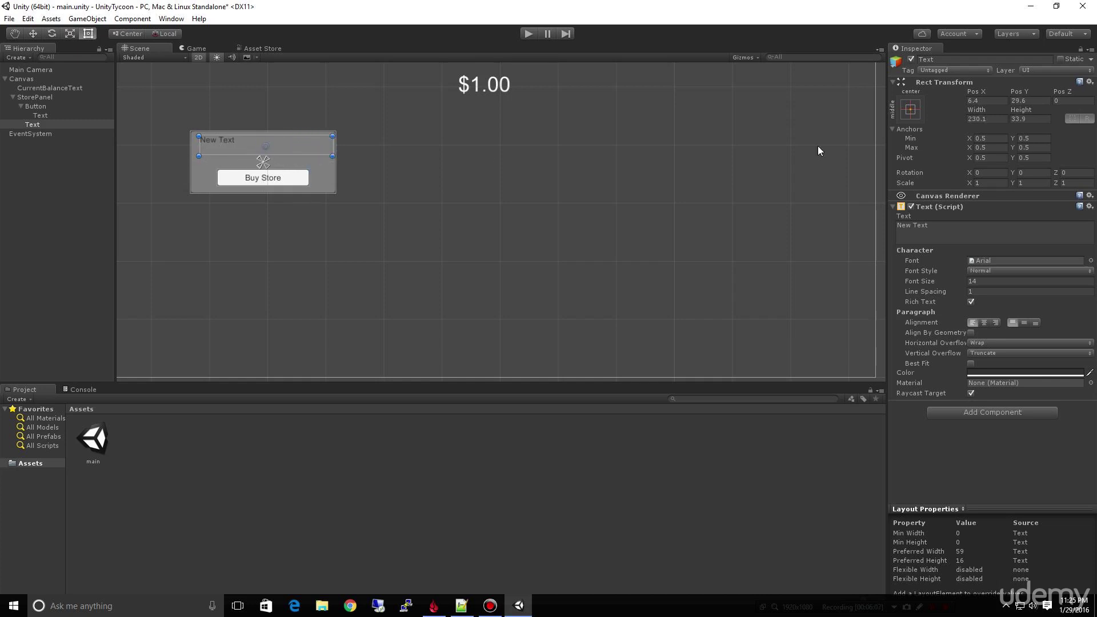
Center the new text horizontally and set its content to "Lemonade Stand".
left_click(983, 322)
left_click(914, 229)
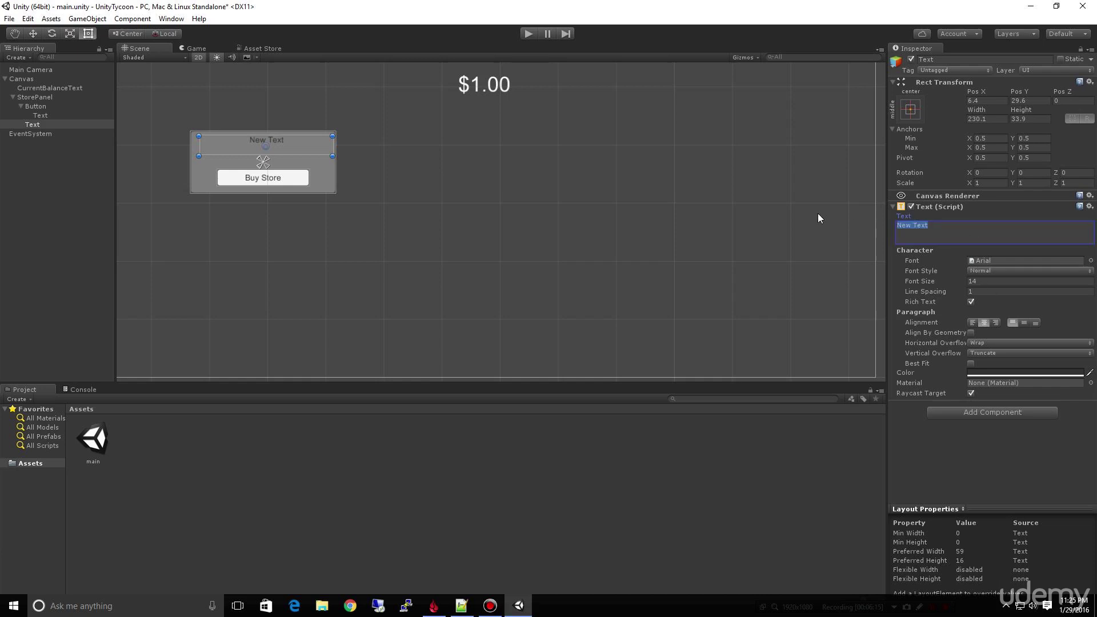
type("Lemonade Stand")
Color the Lemonade Stand text bright yellow and set its font size to 20.
left_click(1057, 372)
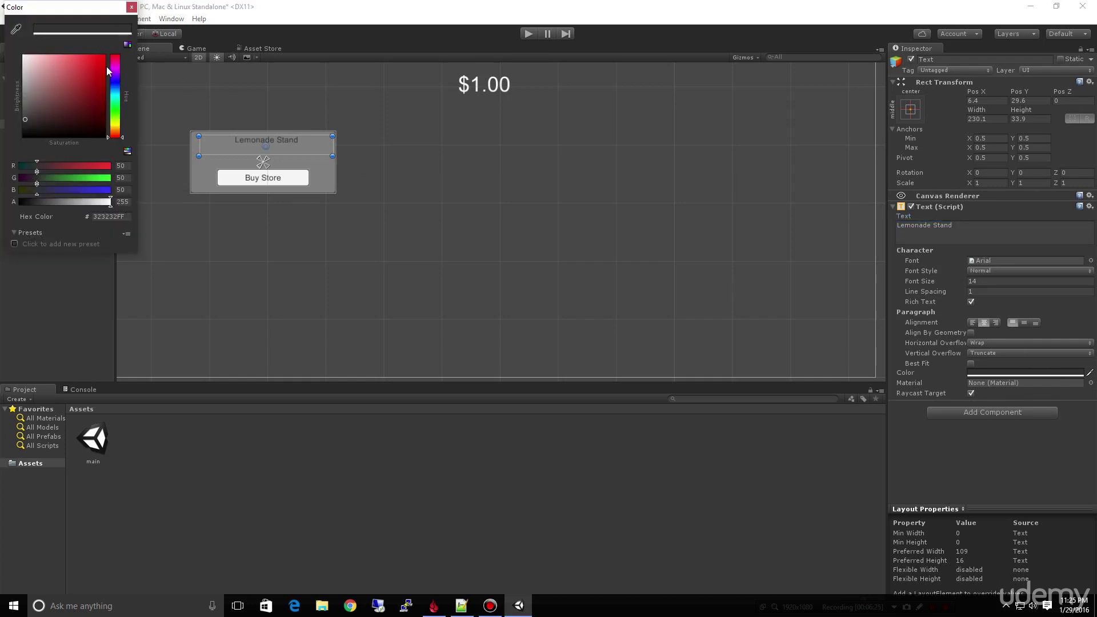
mouse_move(100, 57)
left_mouse_down()
mouse_move(80, 70)
mouse_move(91, 64)
left_mouse_up()
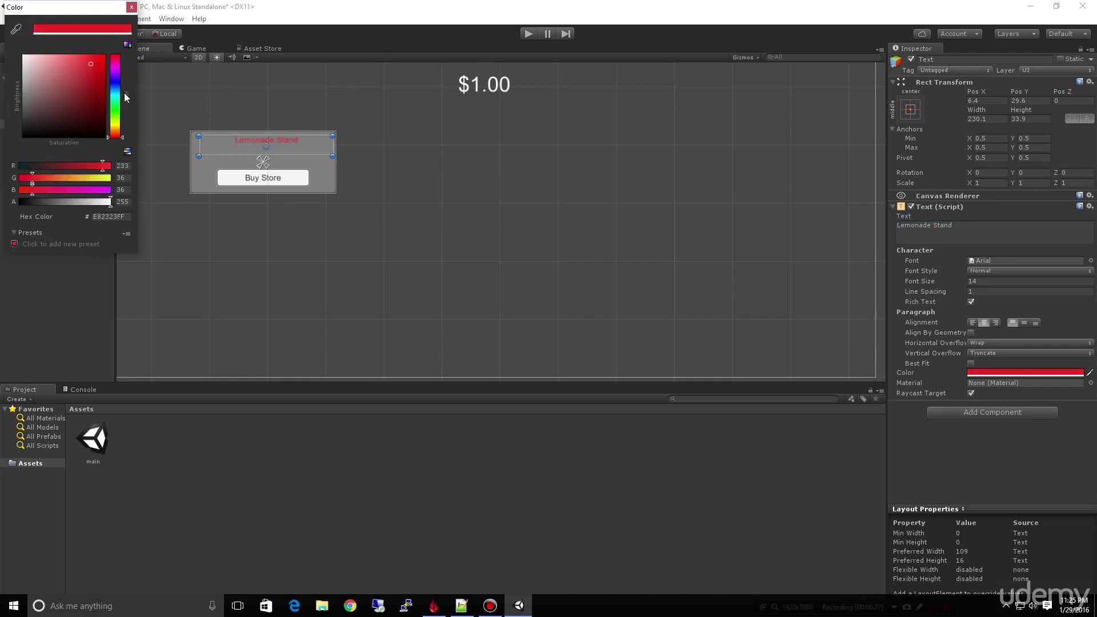
left_click(115, 122)
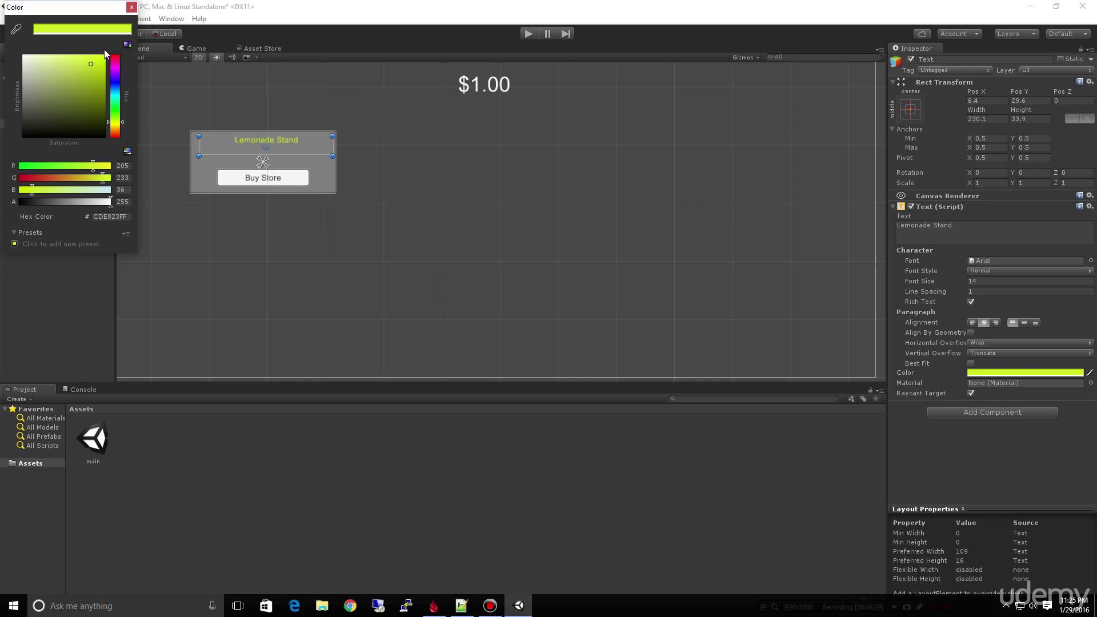
left_click(101, 59)
left_click(970, 280)
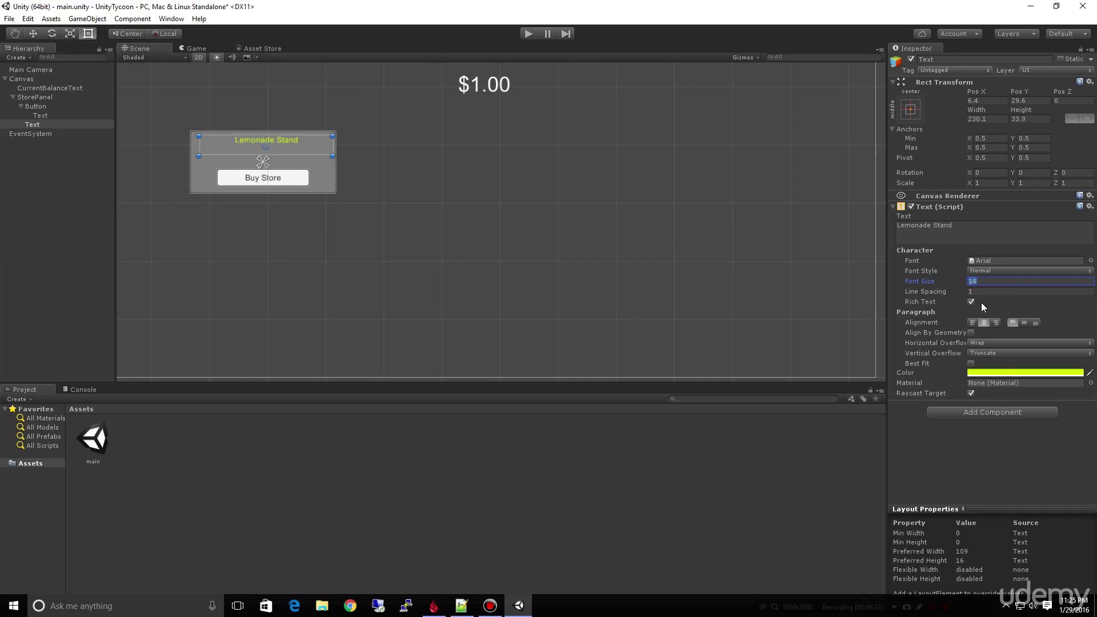
type("20")
Move the Buy Store button right and slightly up within StorePanel, to about Pos X 24.7 and Pos Y -20.8.
left_click(42, 107)
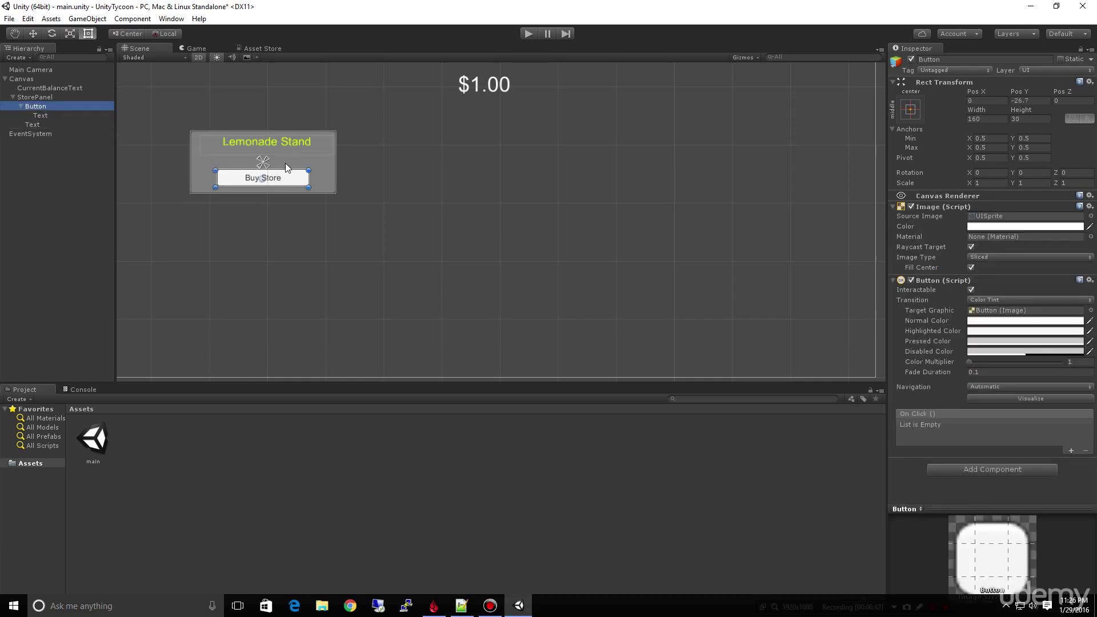
left_click_drag(293, 176, 310, 173)
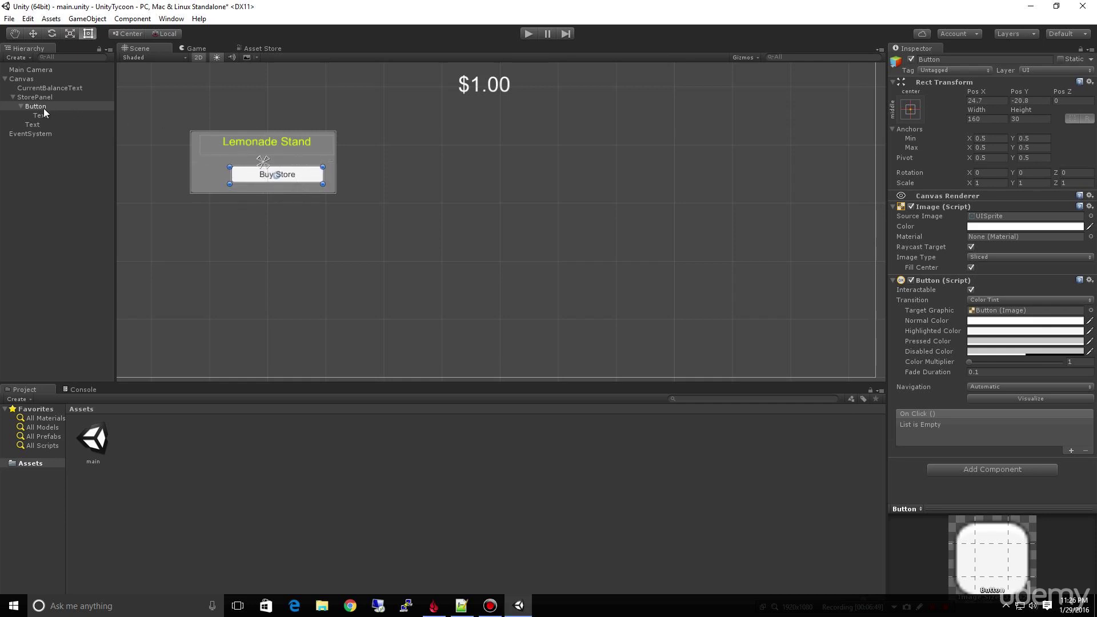
left_click(33, 108)
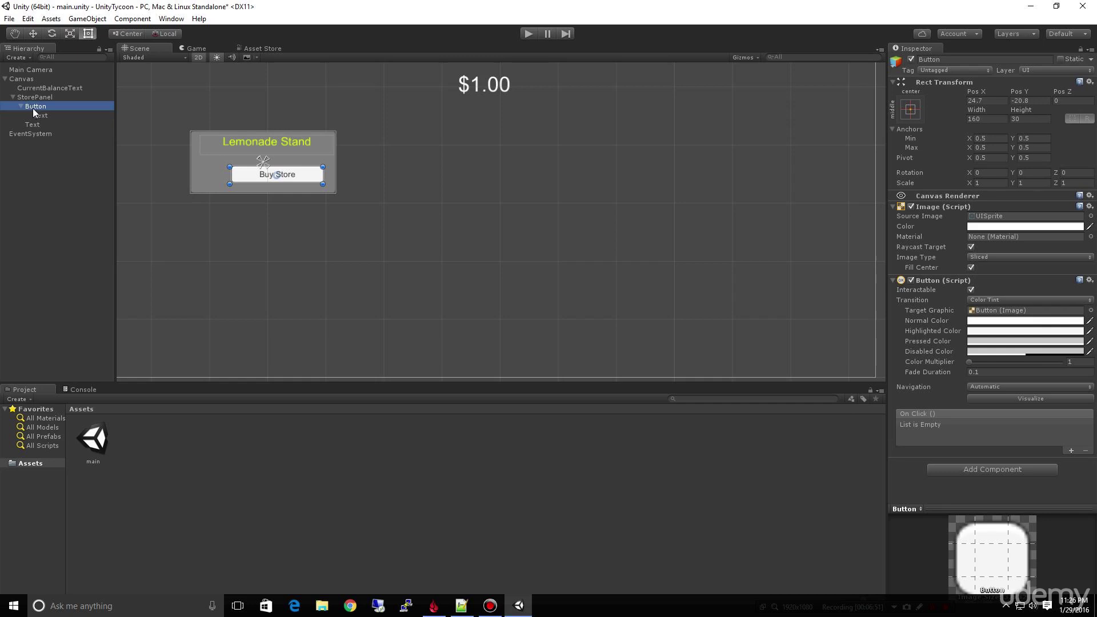
Rename the Buy Store button object as BuyStoreButton and shrink it from its lower-left corner to about 126 by 34.
left_click(33, 108)
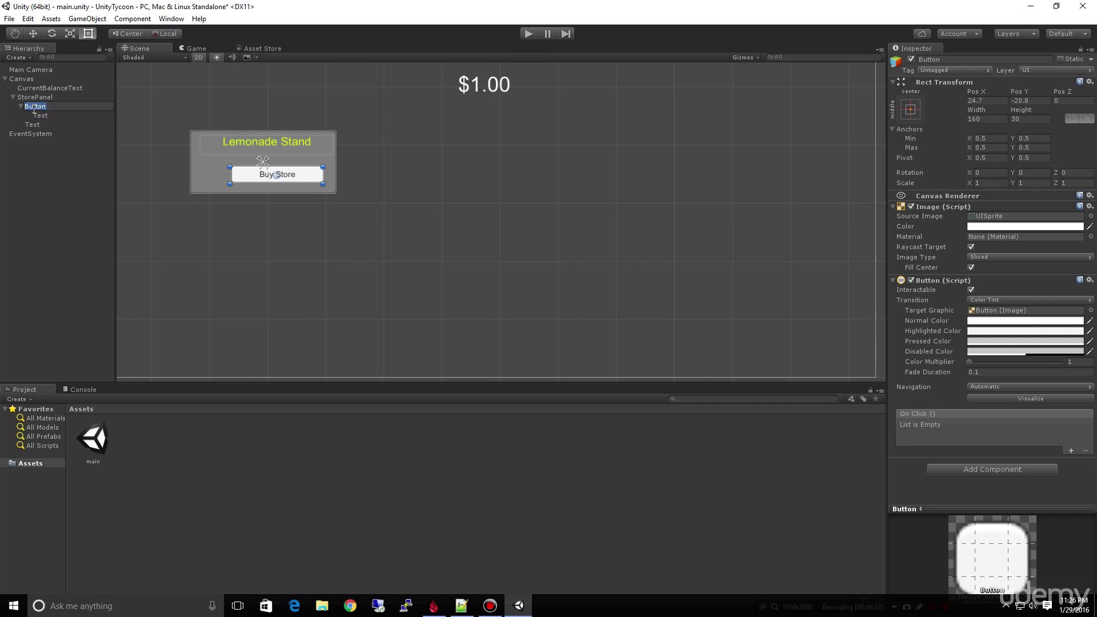
left_click(919, 59)
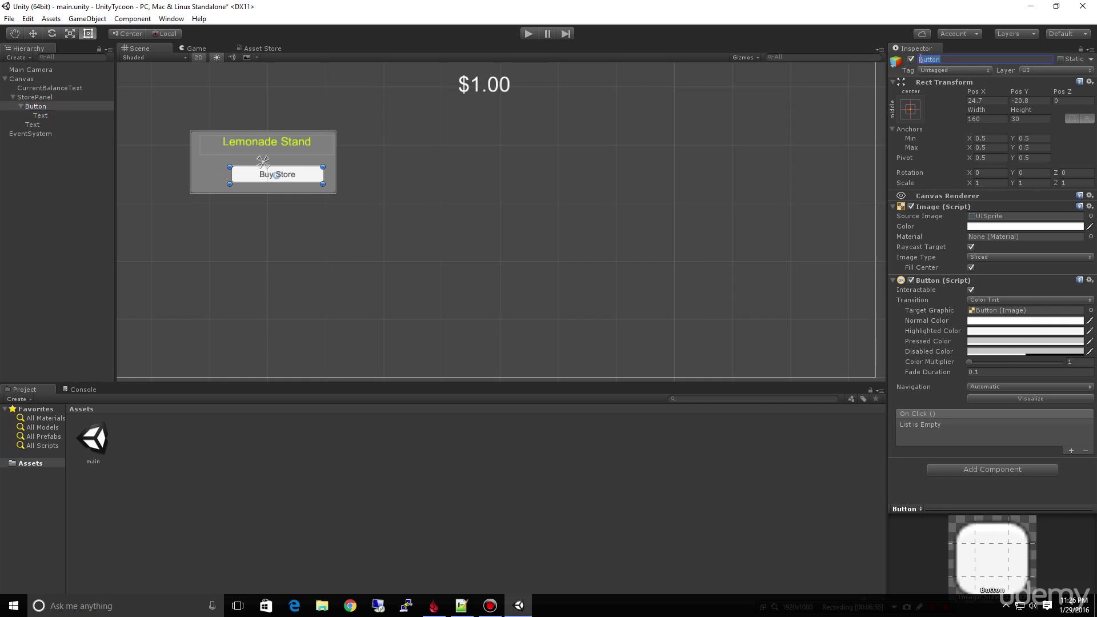
left_click(921, 59)
key("Return")
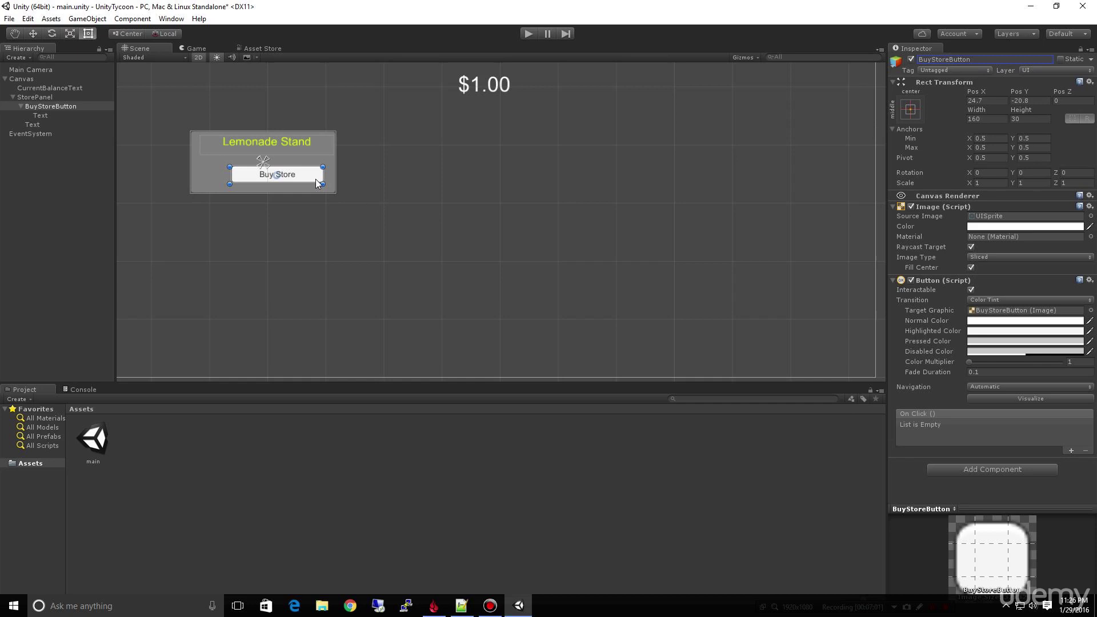
mouse_move(229, 185)
left_mouse_down()
mouse_move(270, 194)
mouse_move(248, 186)
left_mouse_up()
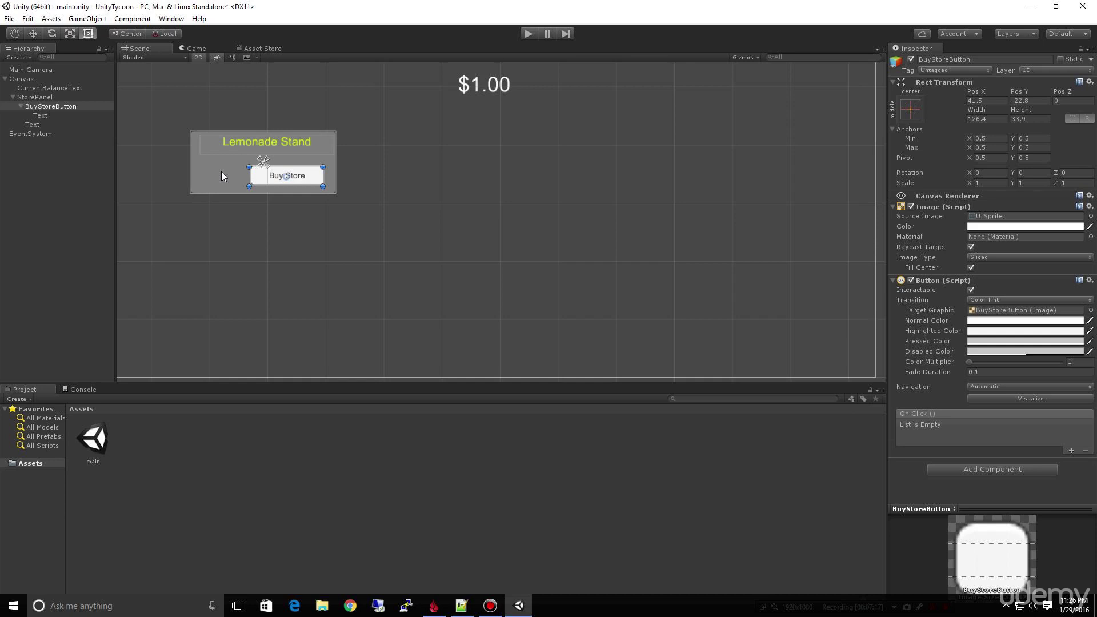
Rename the Lemonade Stand text object as StoreNameText.
left_click(35, 124)
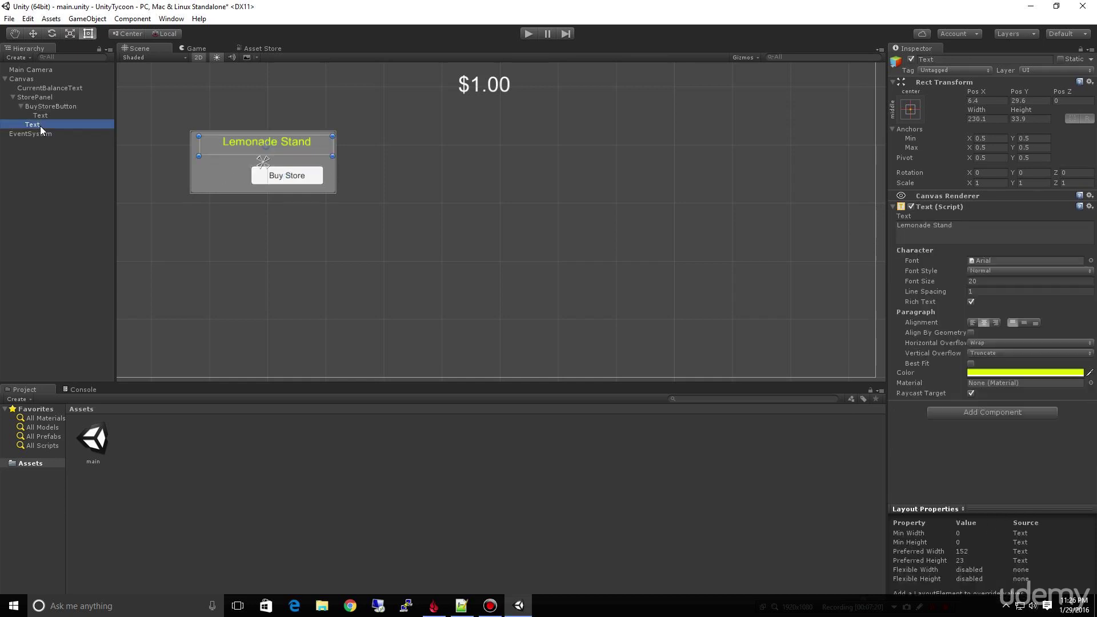
left_click(36, 125)
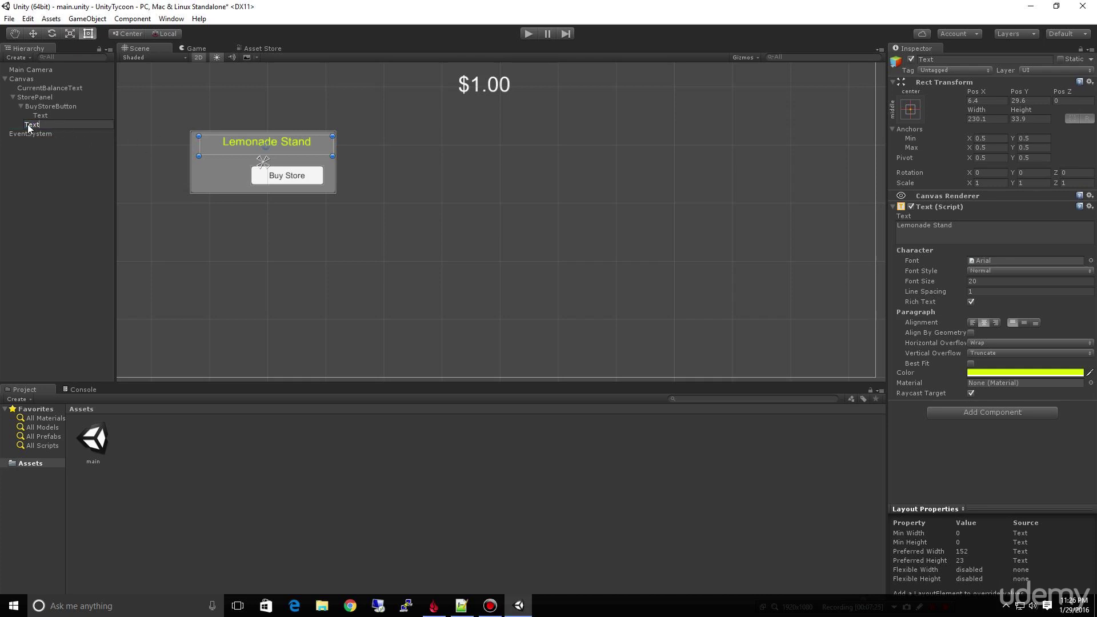
left_click(926, 59)
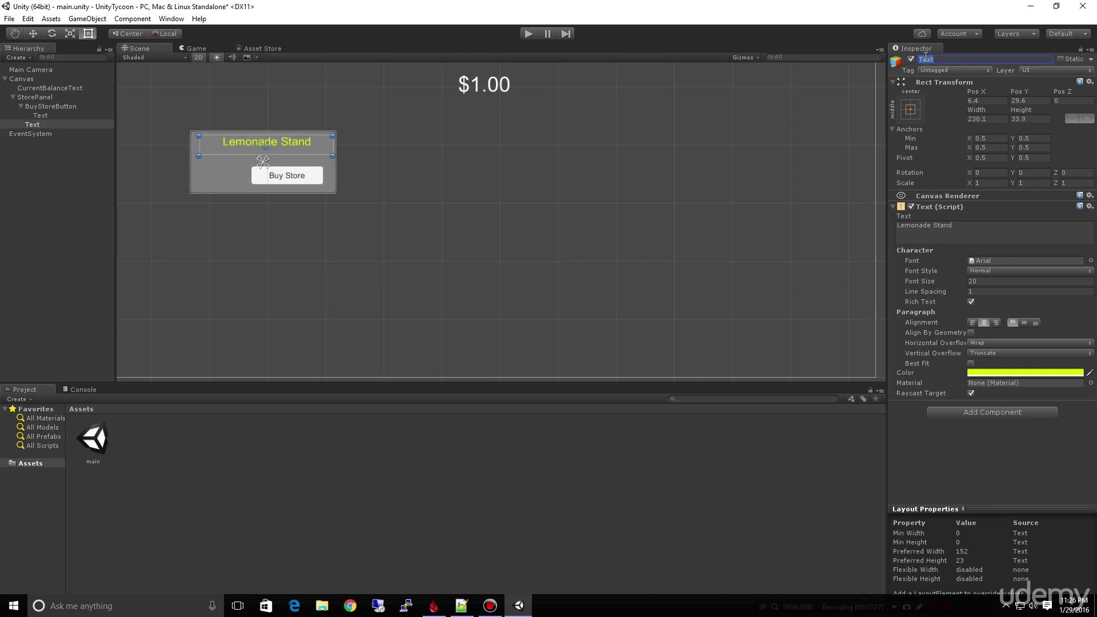
type("StoreNameText")
key("Return")
Duplicate StoreNameText, place the copy beside the Buy Store button on its left and shrink it to about 50 by 30.
left_click(55, 124)
right_click(36, 125)
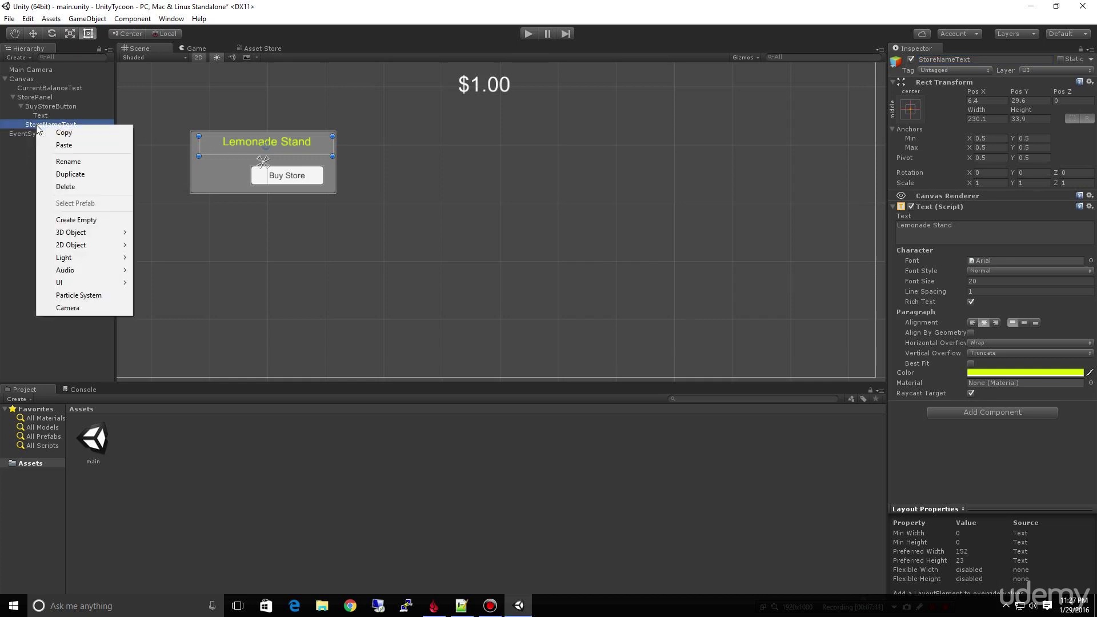
left_click(90, 174)
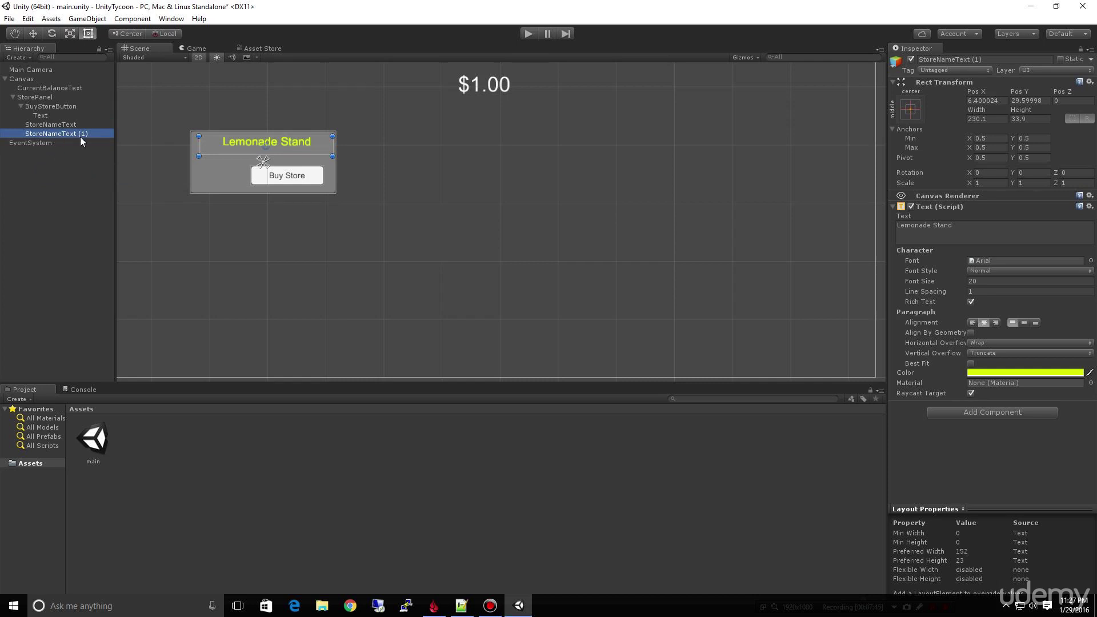
left_click(293, 143)
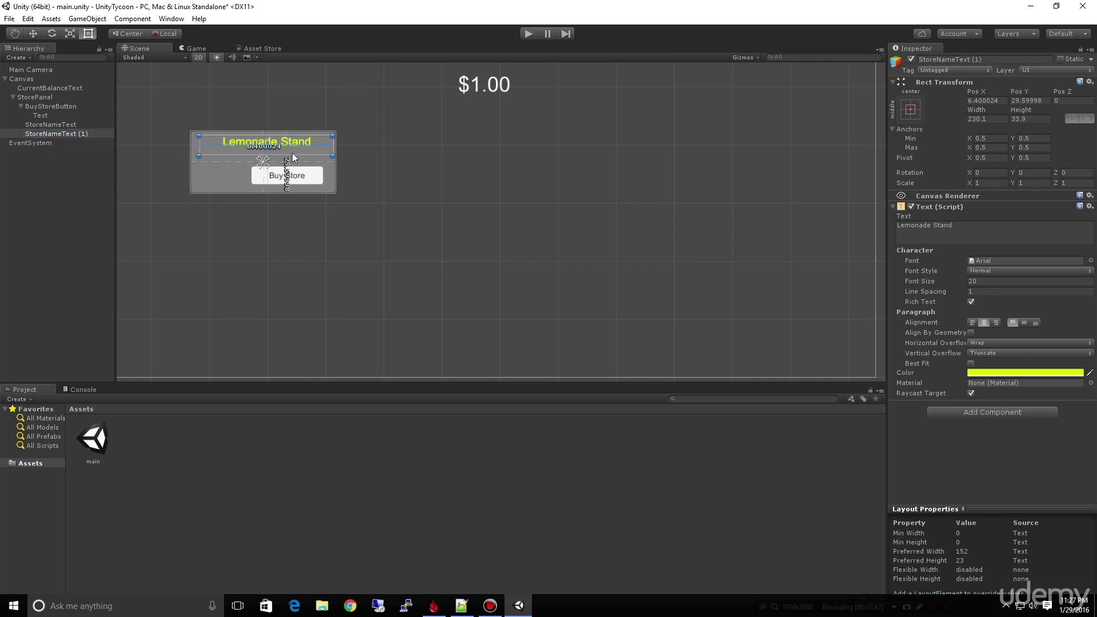
left_click_drag(293, 152, 296, 180)
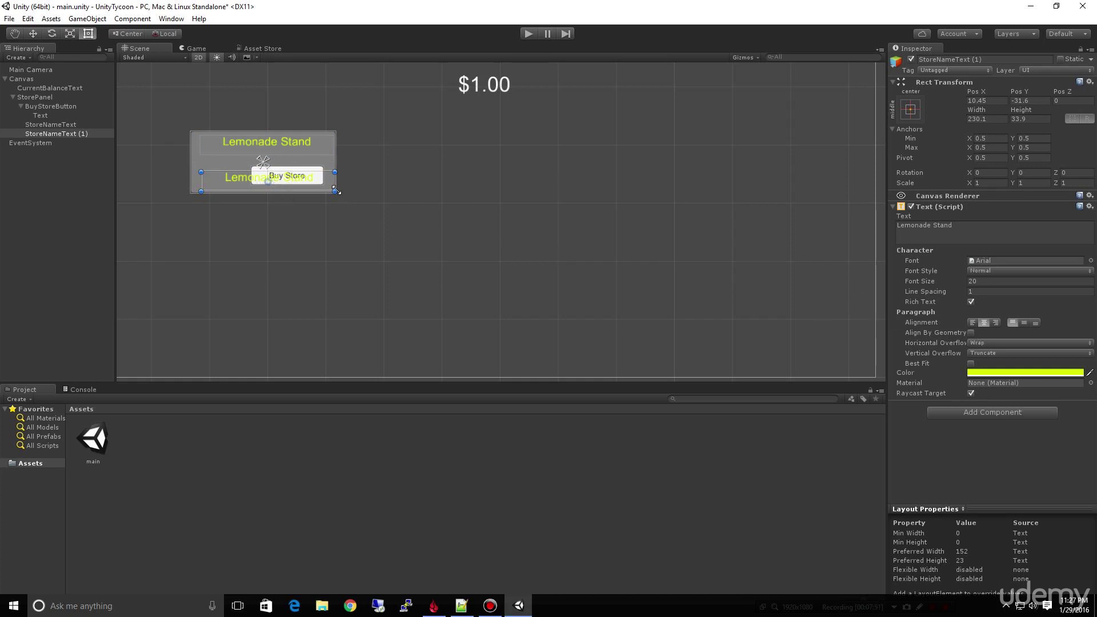
left_click_drag(336, 190, 219, 183)
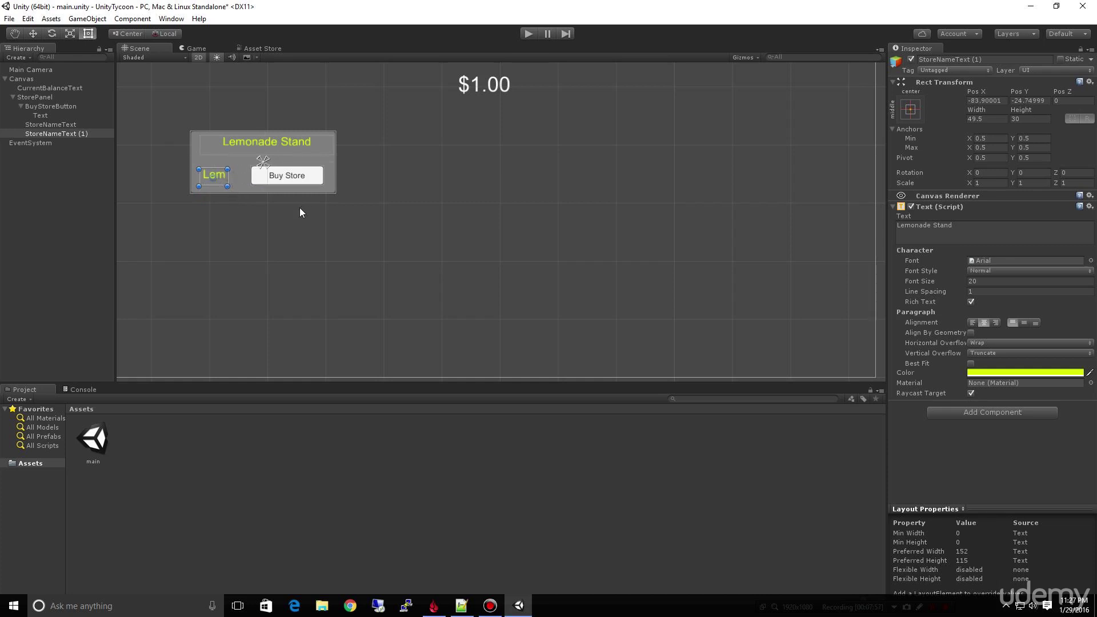
Set the duplicated text's content to 1 and color it white (FFFFFFFF).
left_click_drag(953, 225, 846, 223)
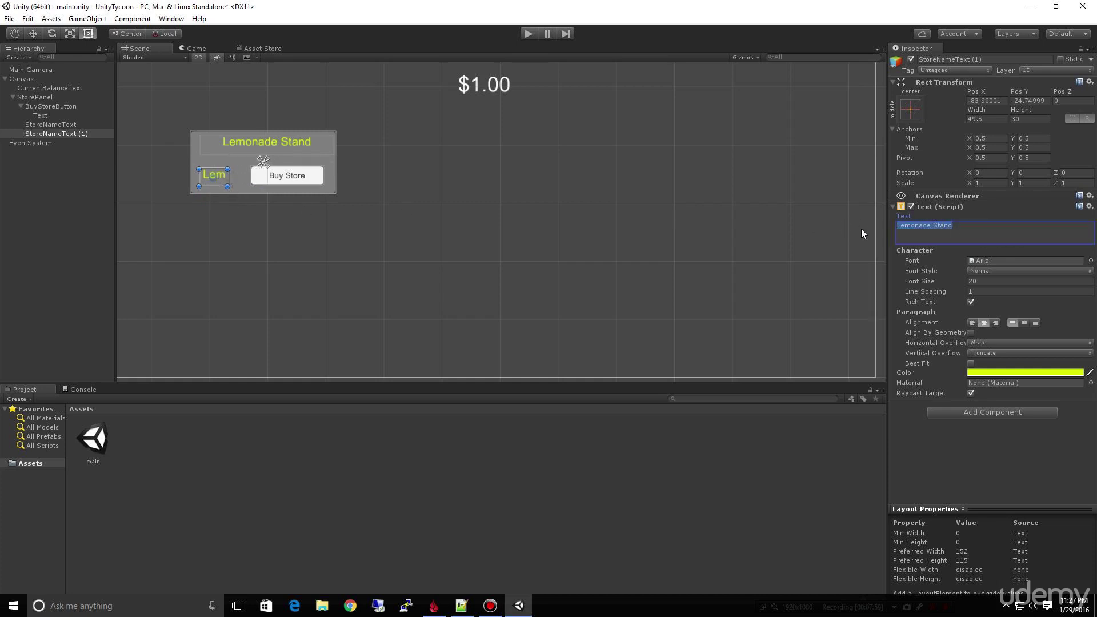
type("1")
left_click(1003, 373)
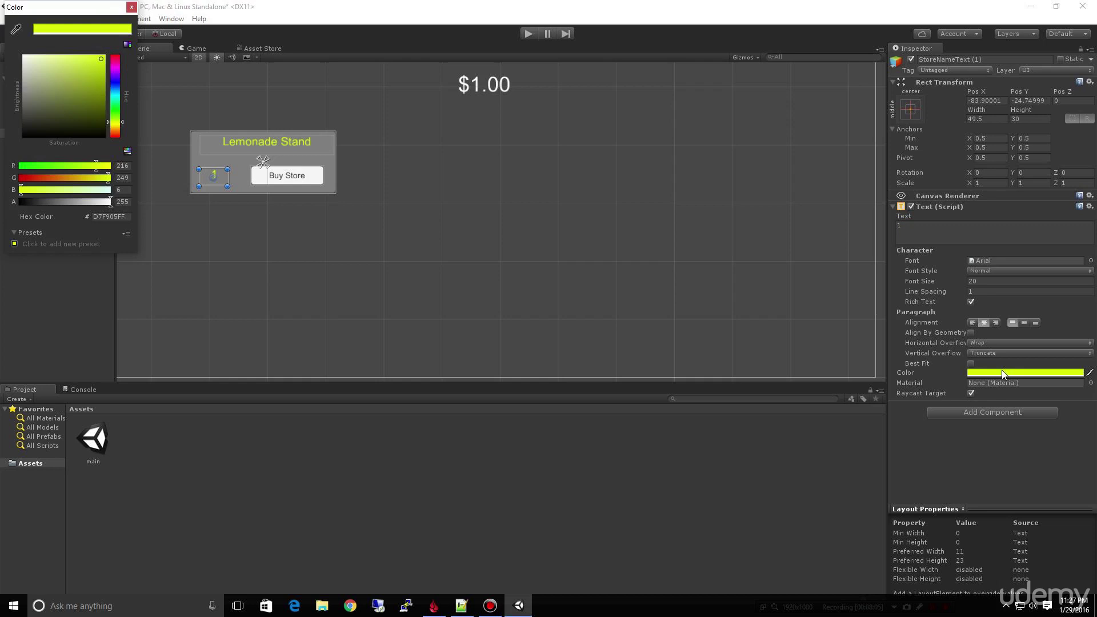
mouse_move(116, 100)
left_mouse_down()
mouse_move(119, 64)
mouse_move(126, 102)
left_mouse_up()
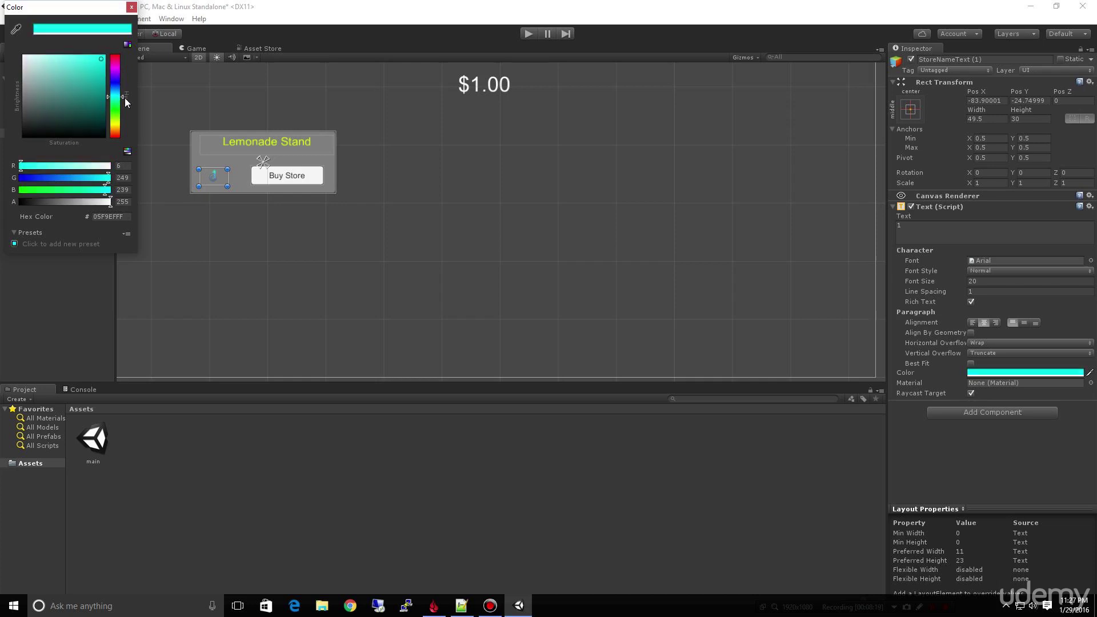
left_click(25, 57)
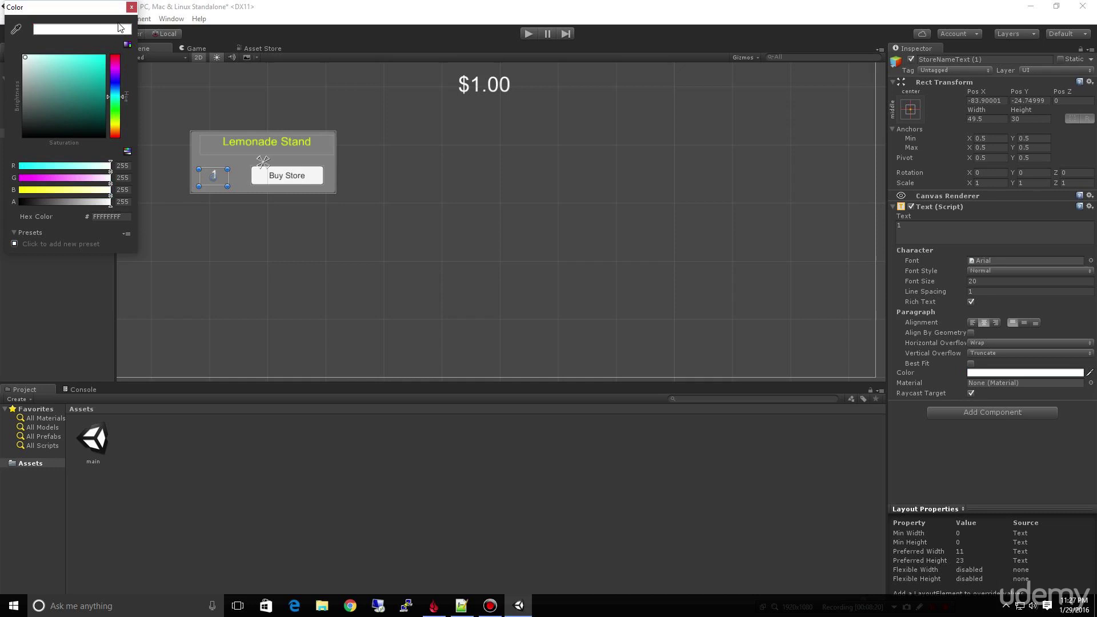
left_click(131, 8)
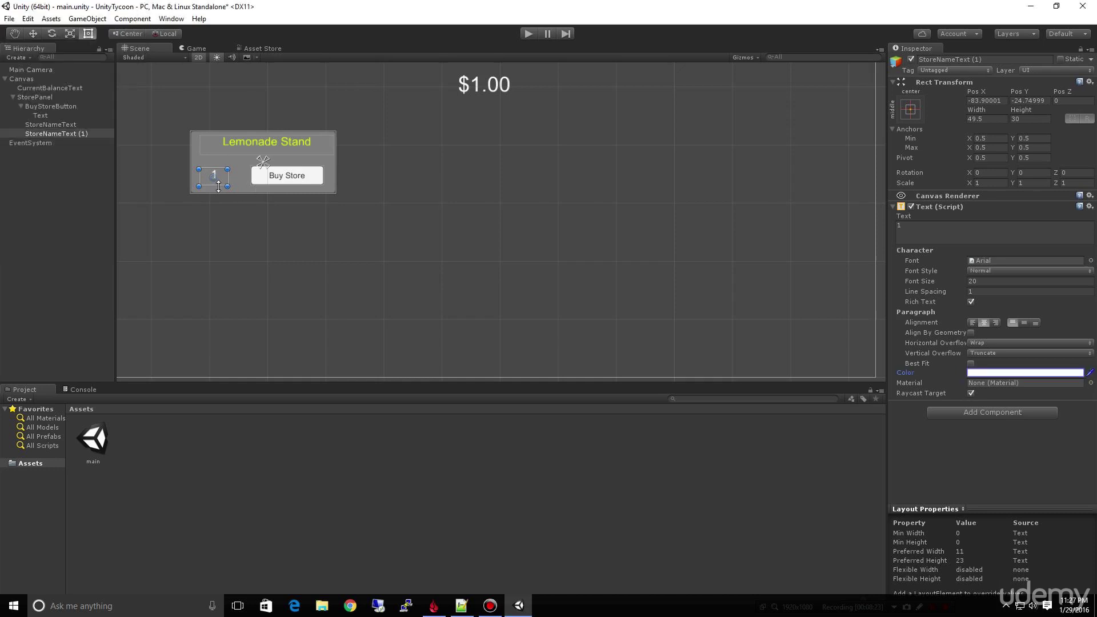
Rename the duplicated text object as StoreCountText and collapse BuyStoreButton in the object tree.
left_click(46, 135)
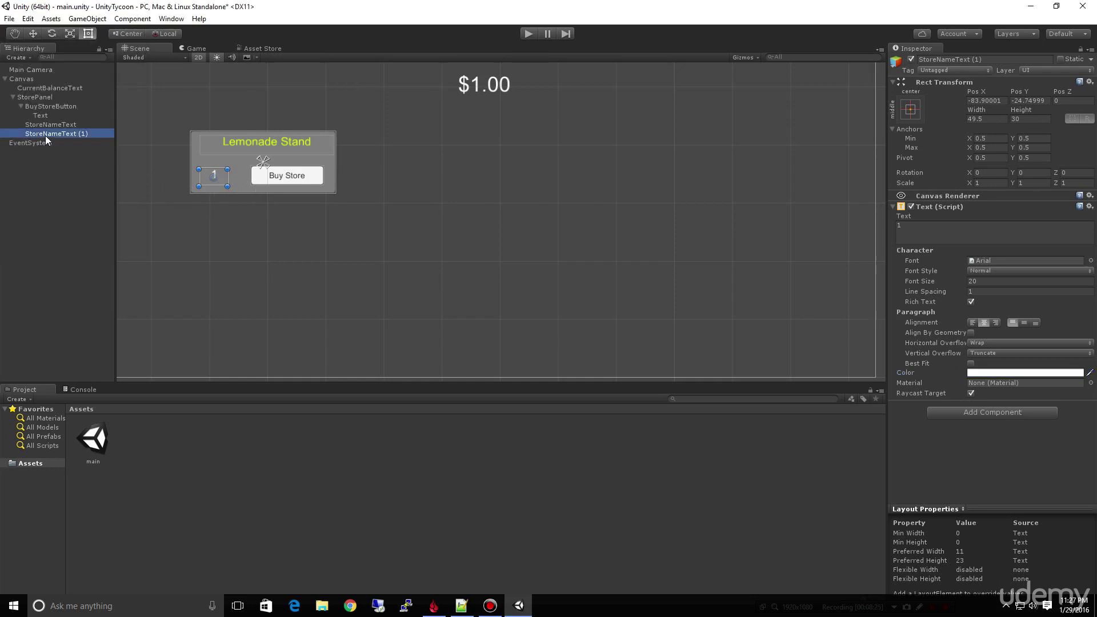
double_click(956, 60)
left_click_drag(988, 64, 837, 63)
type("StoreCountEx")
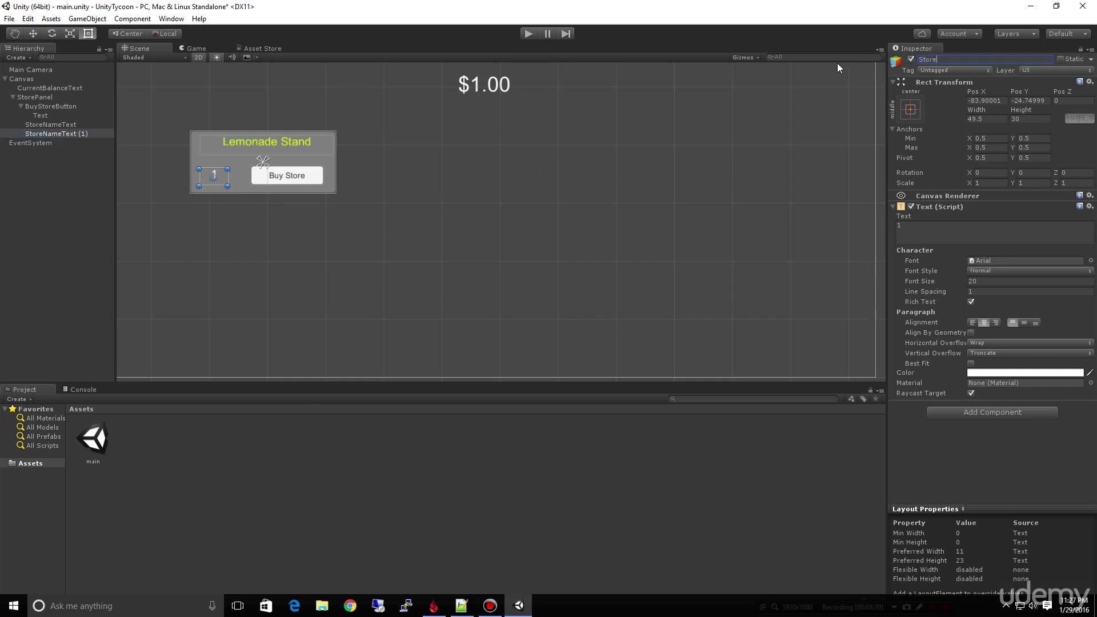
key("BackSpace")
key("BackSpace")
type("Text")
key("Return")
left_click(22, 107)
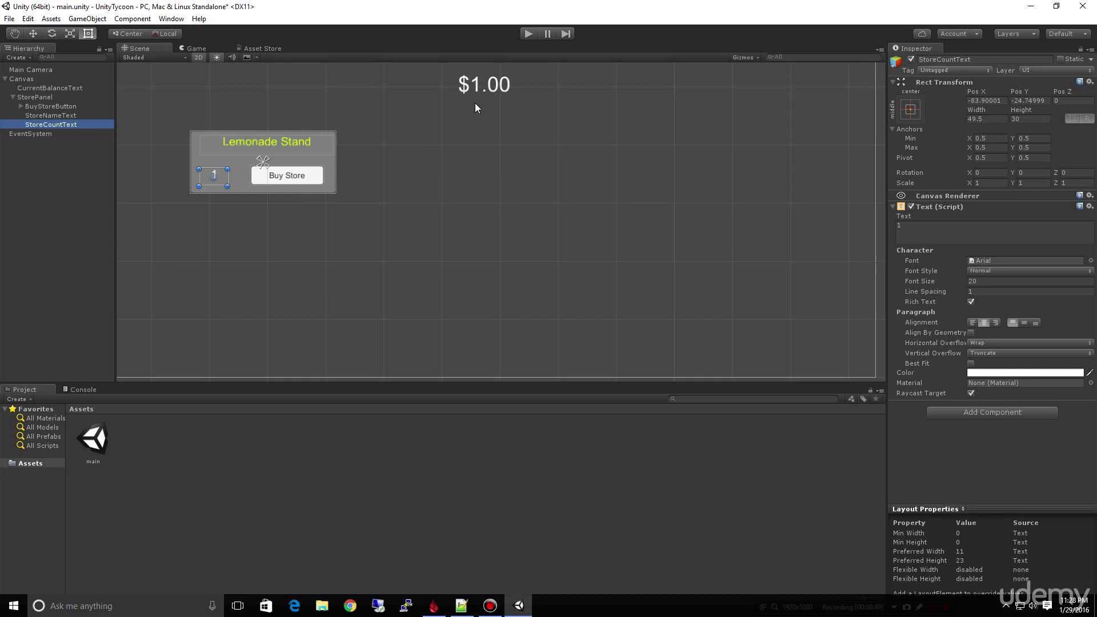
Run the game and test the Buy Store button several times.
left_click(529, 33)
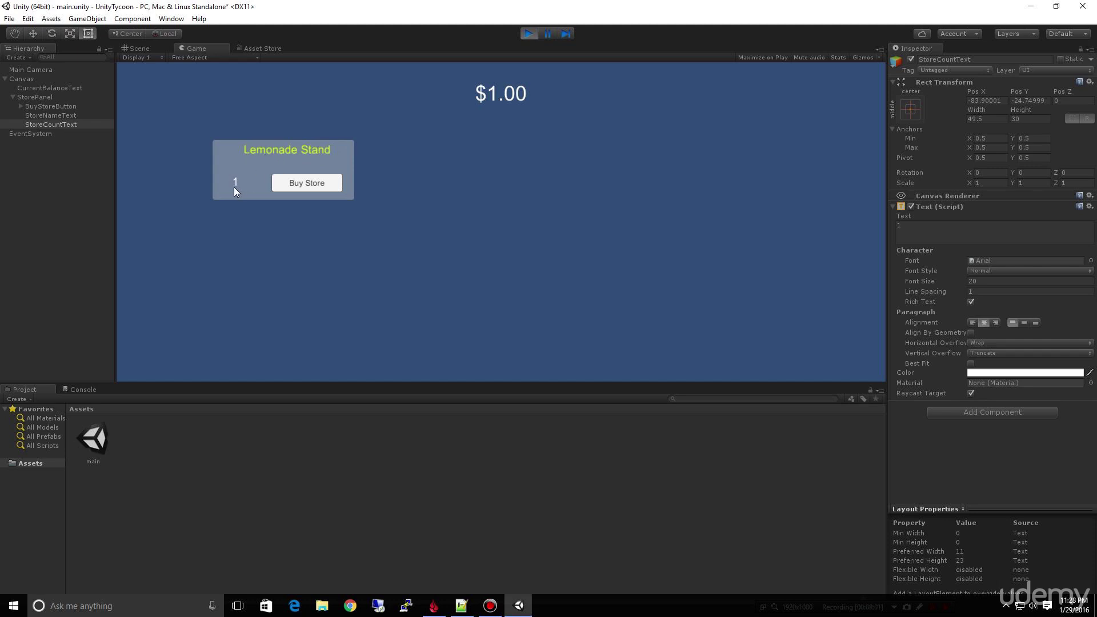
left_click(321, 183)
left_click(323, 186)
left_click(324, 186)
left_click(324, 186)
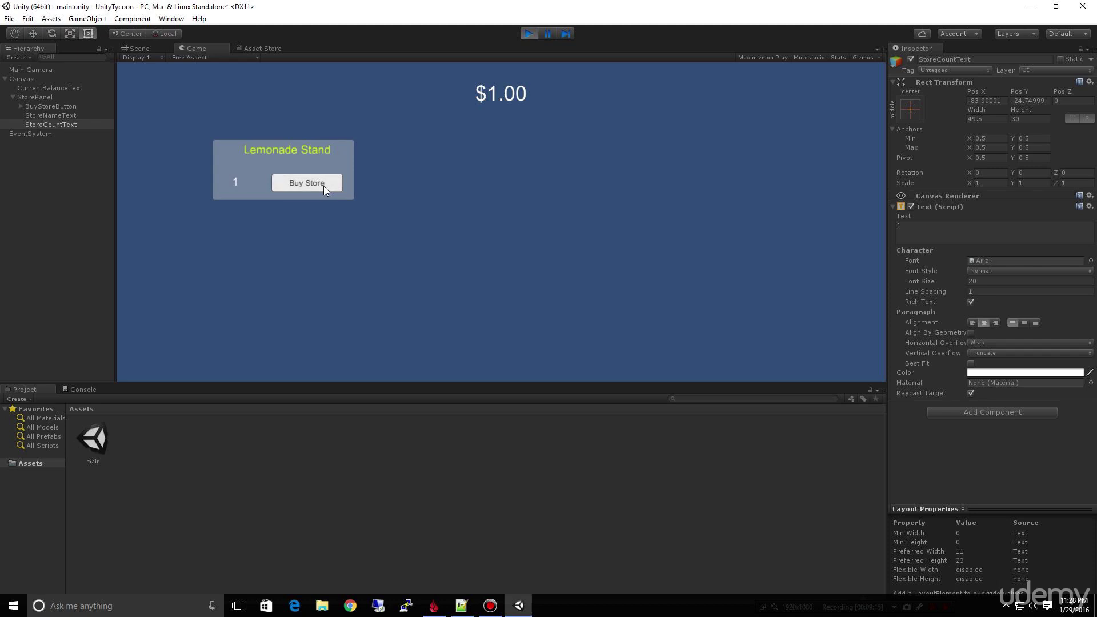